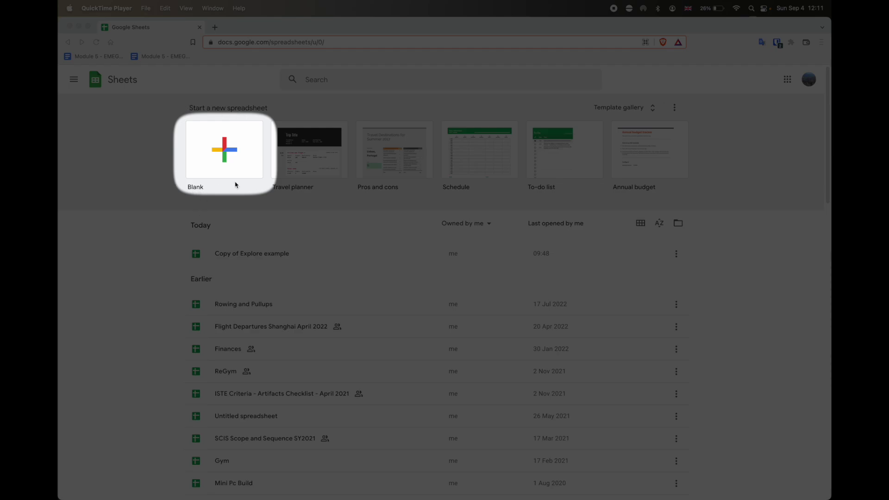
Step: Bring the browser showing the Google Sheets home page into focus
{"action": "left_click", "coordinate": [232, 152]}
Step: Create a blank spreadsheet from the Blank tile and let the Untitled editor load
{"action": "left_click", "coordinate": [233, 152]}
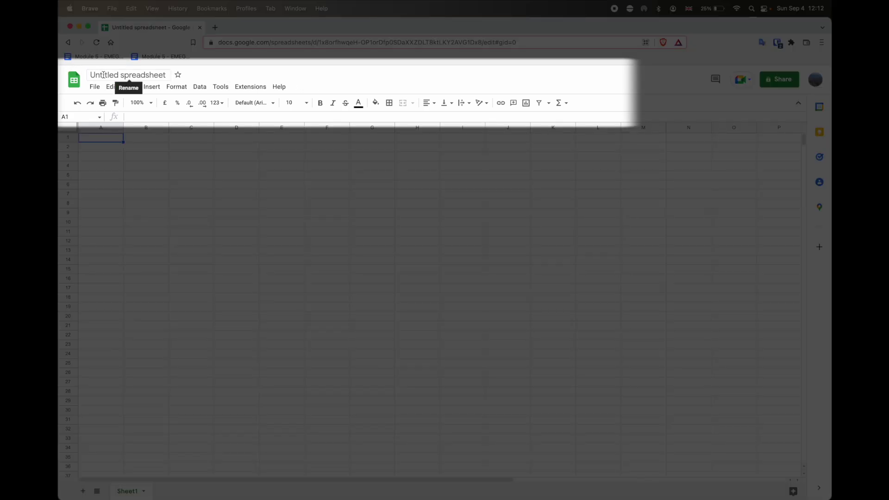
{"action": "left_click", "coordinate": [127, 75]}
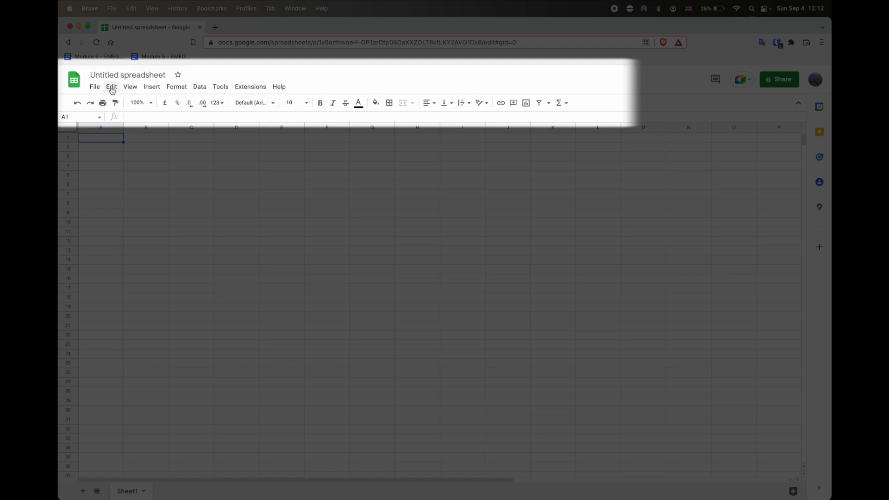
{"action": "left_click", "coordinate": [94, 87]}
{"action": "mouse_move", "coordinate": [104, 90]}
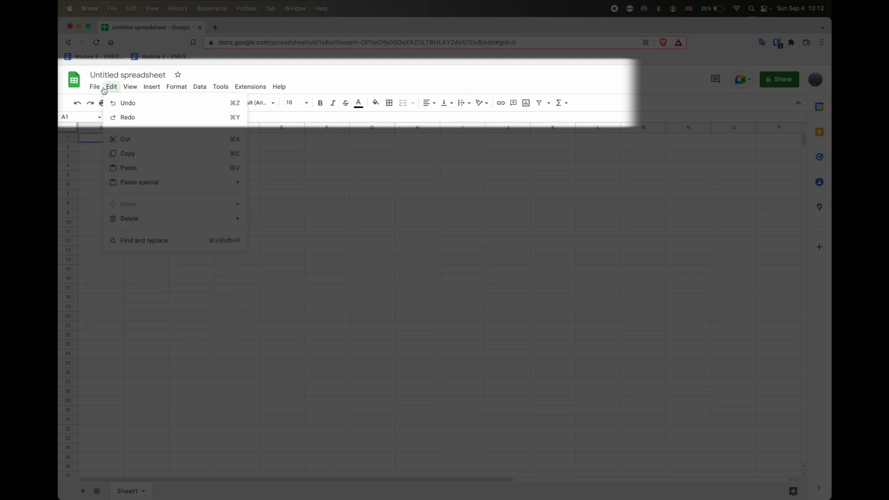
{"action": "mouse_move", "coordinate": [144, 93]}
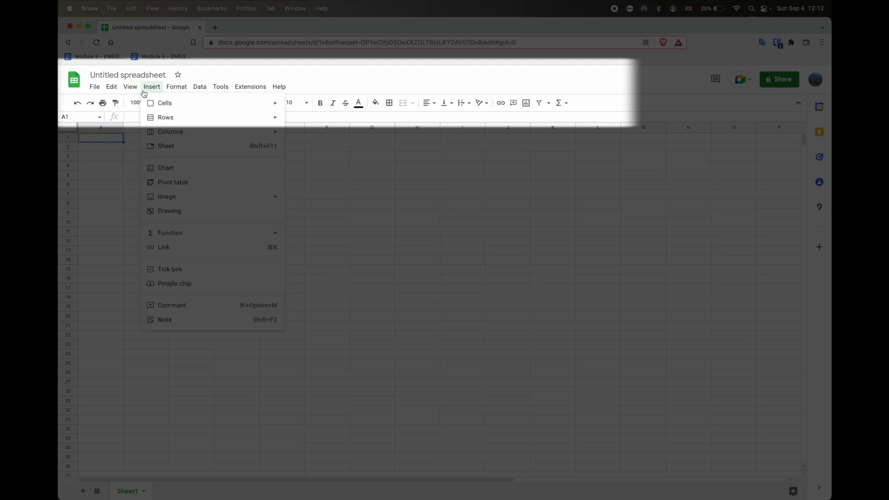
{"action": "left_click", "coordinate": [347, 82]}
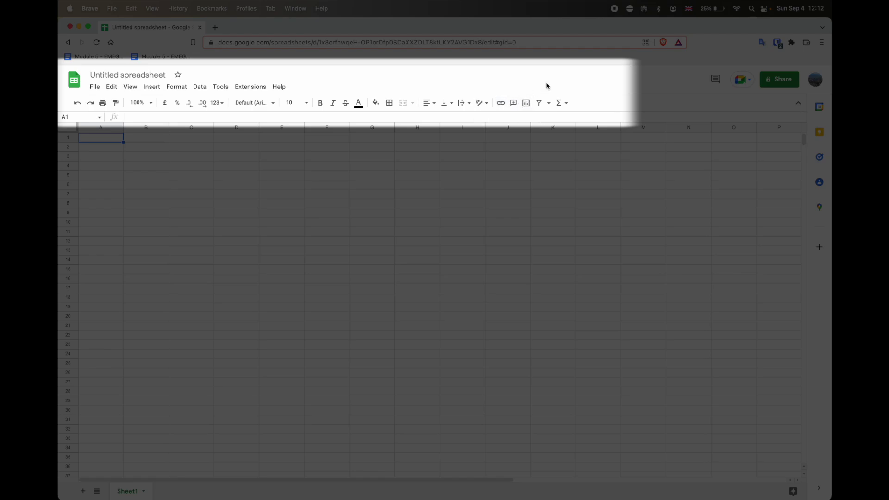
{"action": "left_click", "coordinate": [536, 116]}
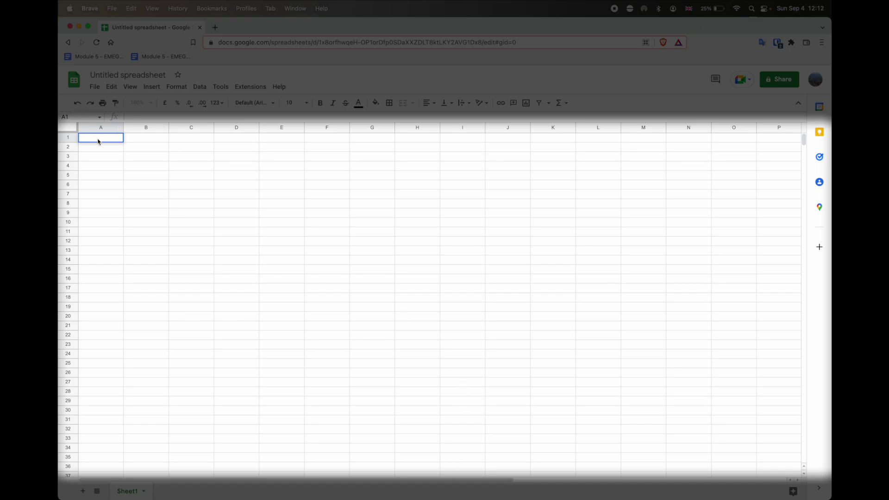
{"action": "left_click", "coordinate": [141, 128]}
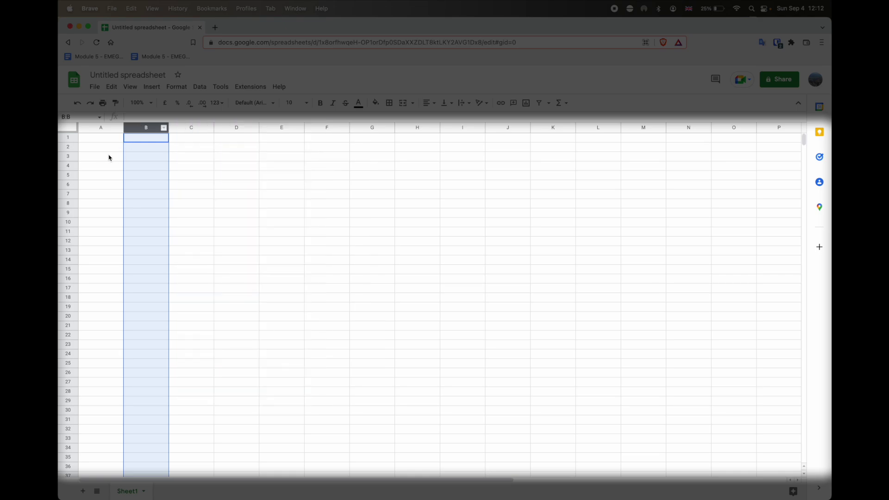
{"action": "left_click", "coordinate": [70, 155]}
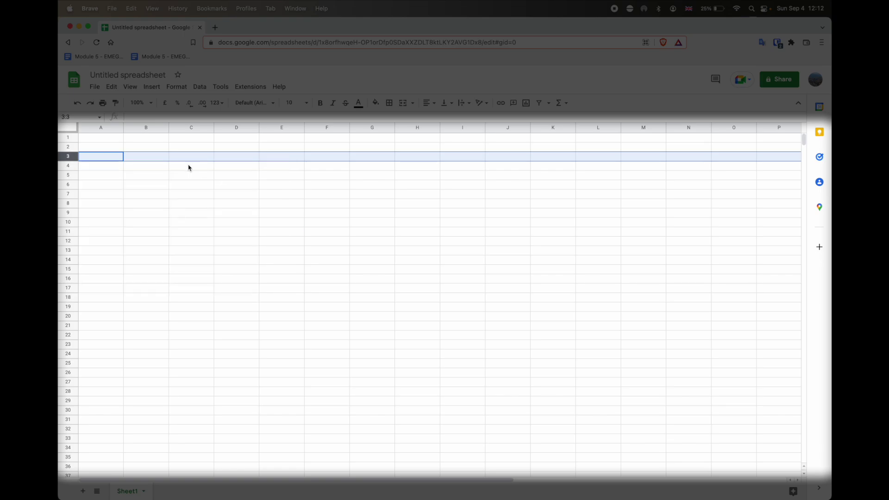
{"action": "left_click", "coordinate": [102, 141]}
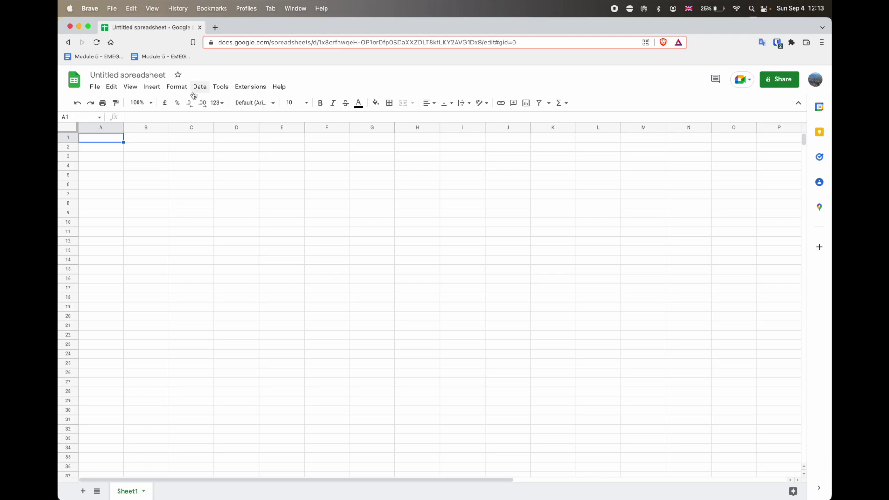
Step: Change the title from Untitled spreadsheet to 'Roblox Data Tracker' and select cell A1
{"action": "left_click", "coordinate": [167, 75]}
{"action": "type", "text": "Ro"}
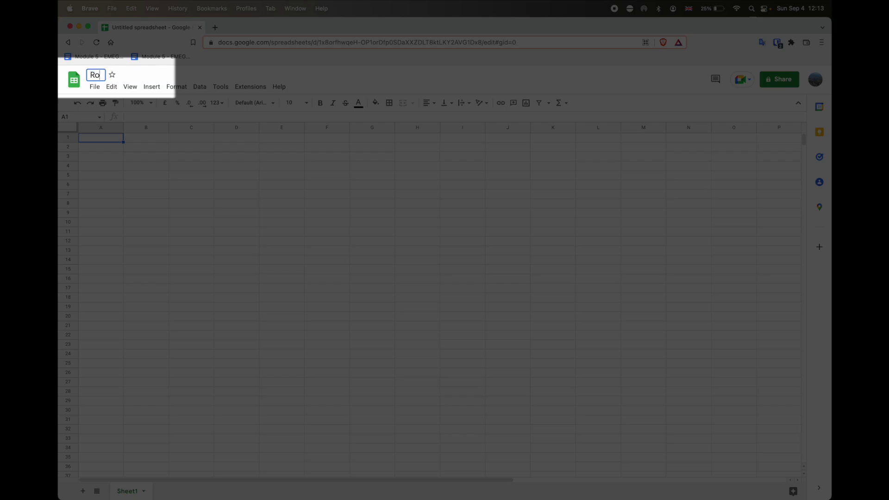
{"action": "type", "text": "blox Data Tracker"}
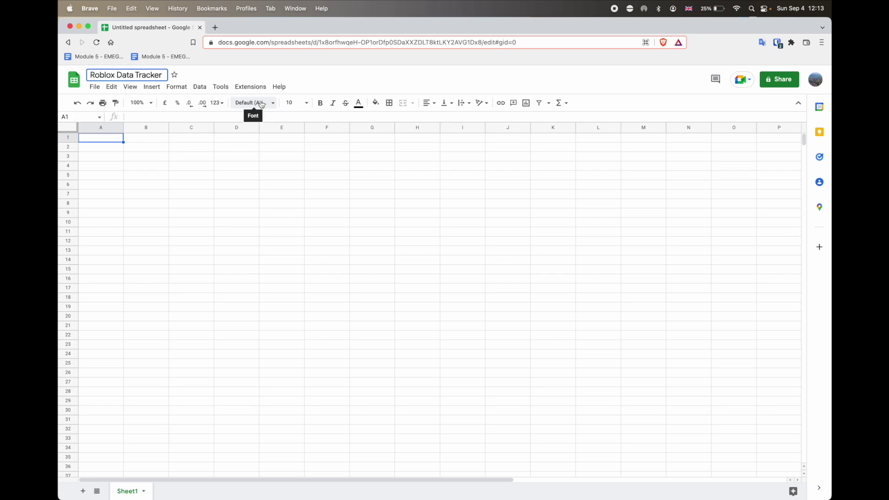
{"action": "left_click", "coordinate": [135, 140]}
{"action": "left_click", "coordinate": [107, 141]}
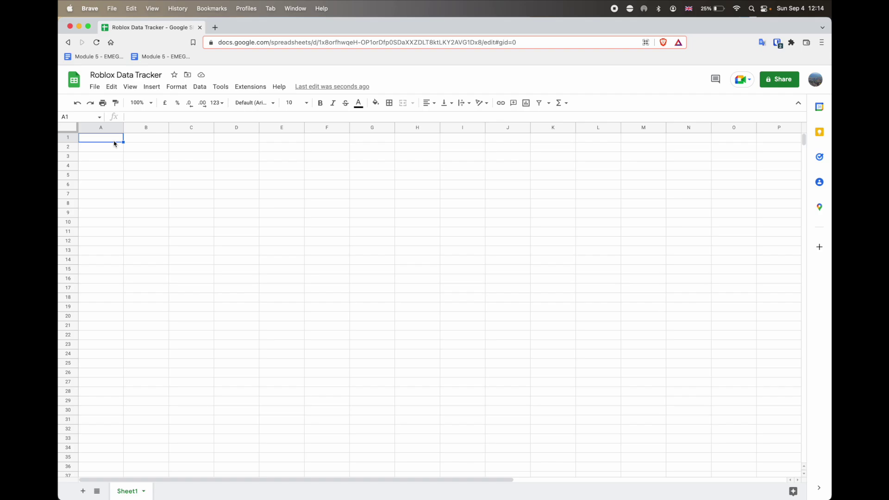
Step: Type 'Roblox Daily Tracker' into A1, correcting the ending of the word 'Tracker'
{"action": "type", "text": "Roblo"}
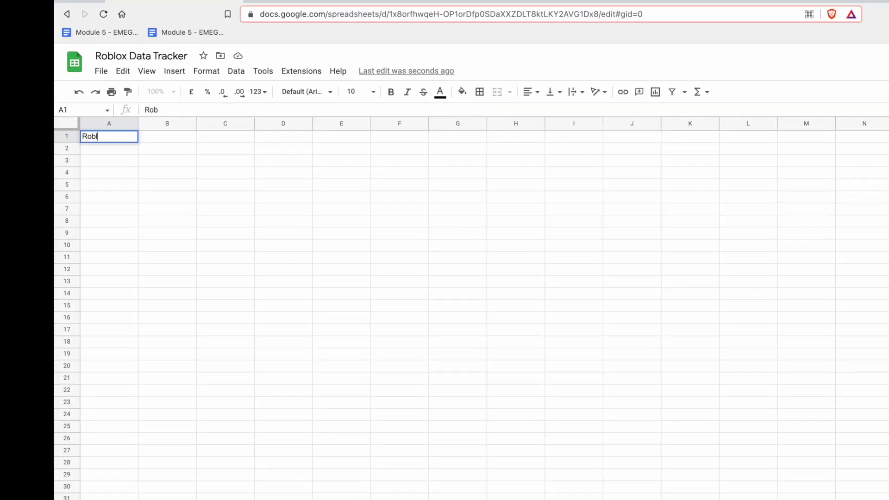
{"action": "type", "text": "x Daily"}
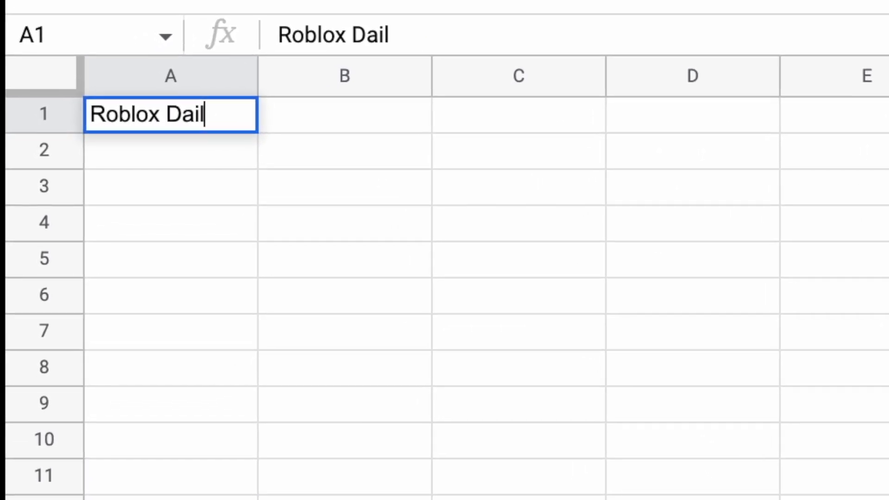
{"action": "type", "text": " Tra"}
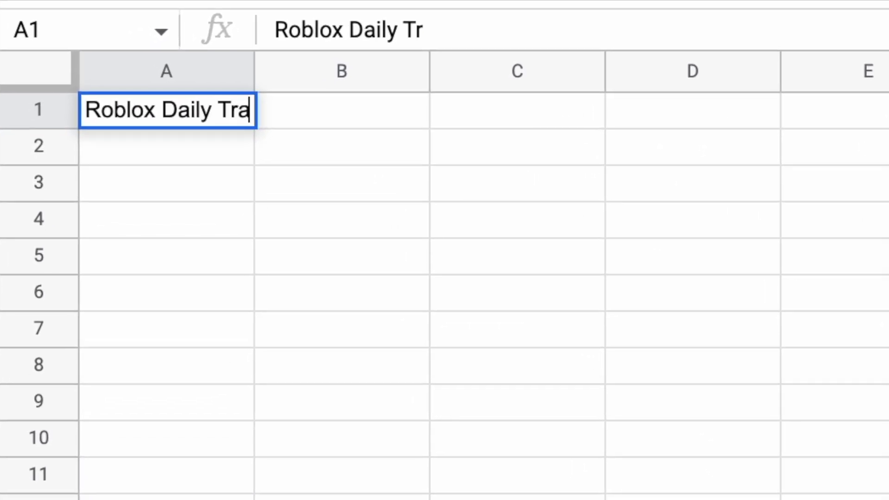
{"action": "type", "text": "cker"}
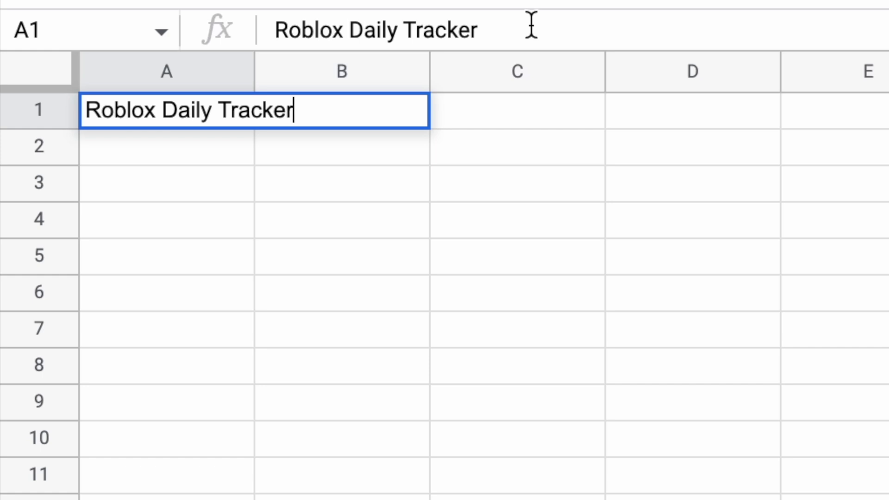
{"action": "key", "text": "BackSpace"}
{"action": "key", "text": "BackSpace"}
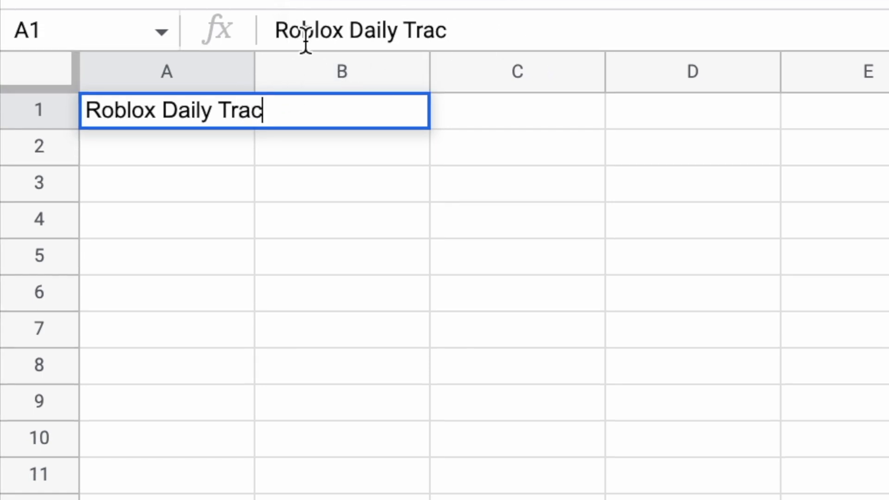
{"action": "type", "text": "ker"}
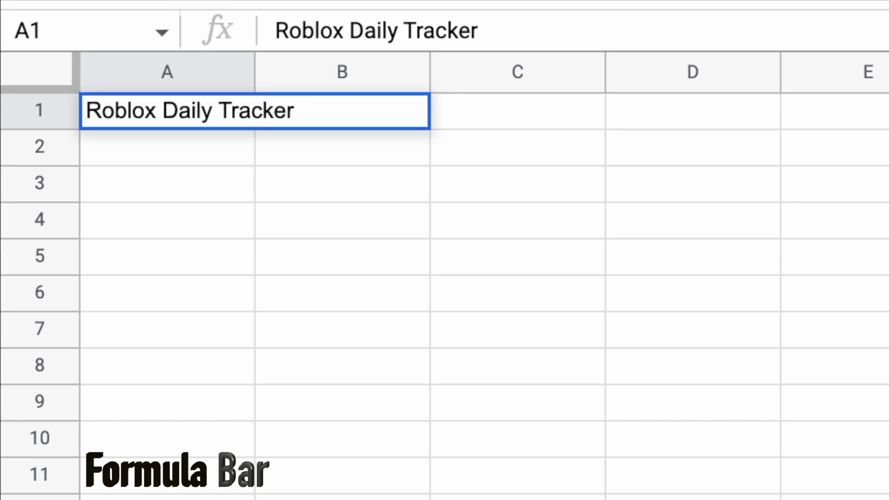
Step: Enter Monday, Tuesday and Wednesday in cells A3, A4 and A5
{"action": "key", "text": "Return"}
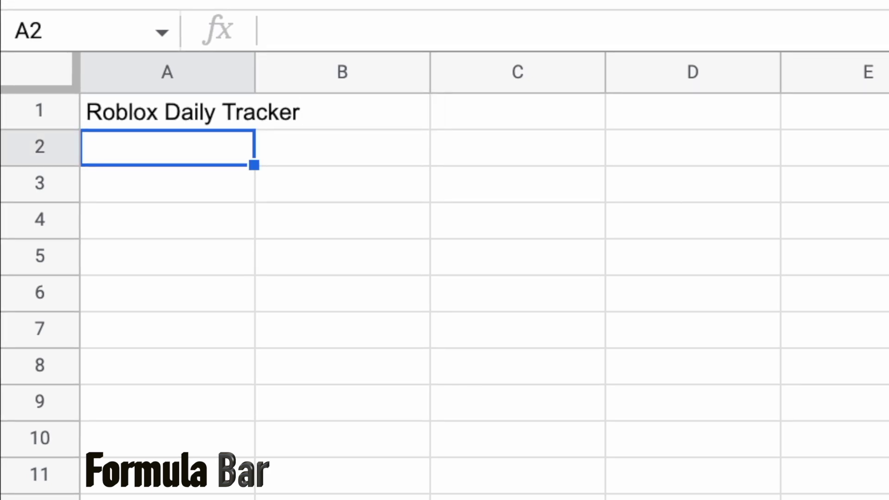
{"action": "key", "text": "Down"}
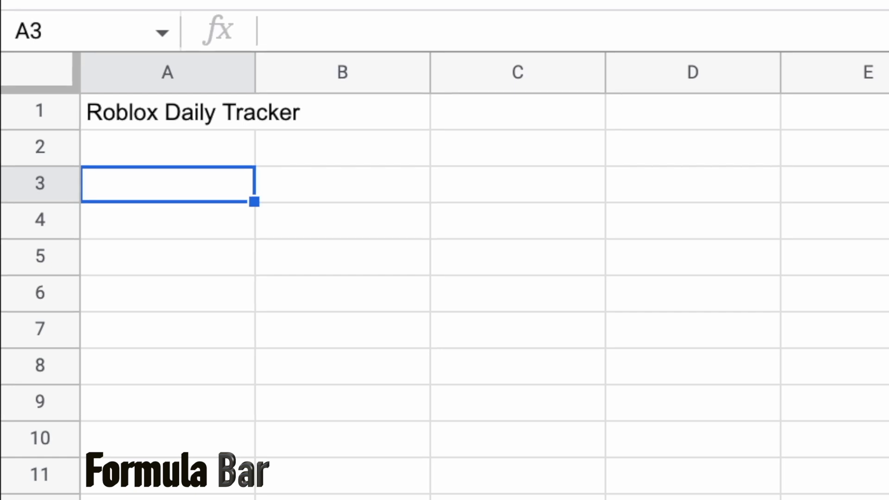
{"action": "type", "text": "Monday"}
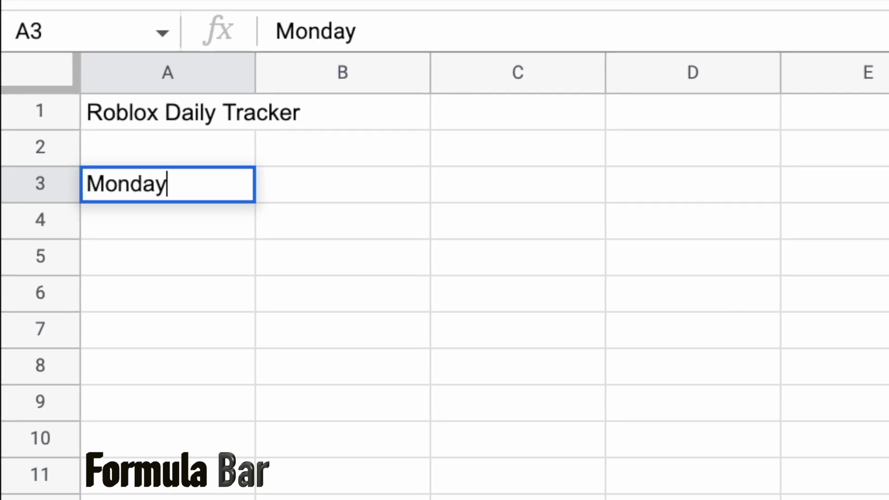
{"action": "key", "text": "Return"}
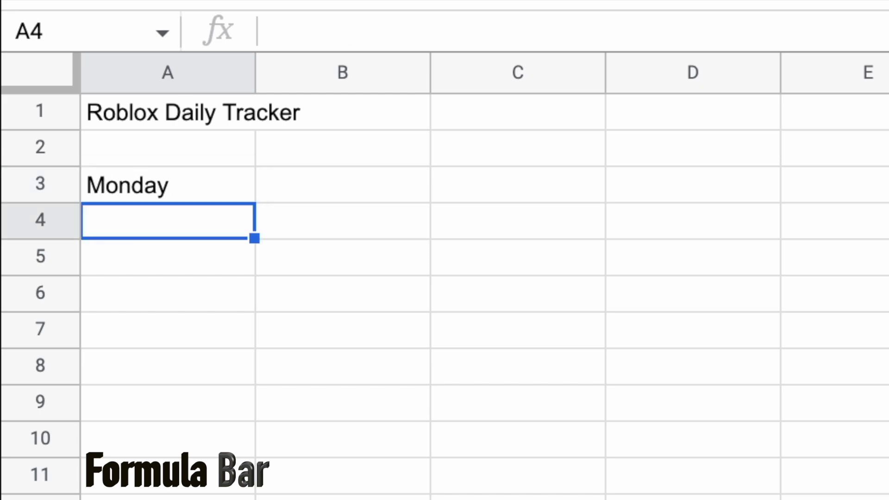
{"action": "type", "text": "Tuesday"}
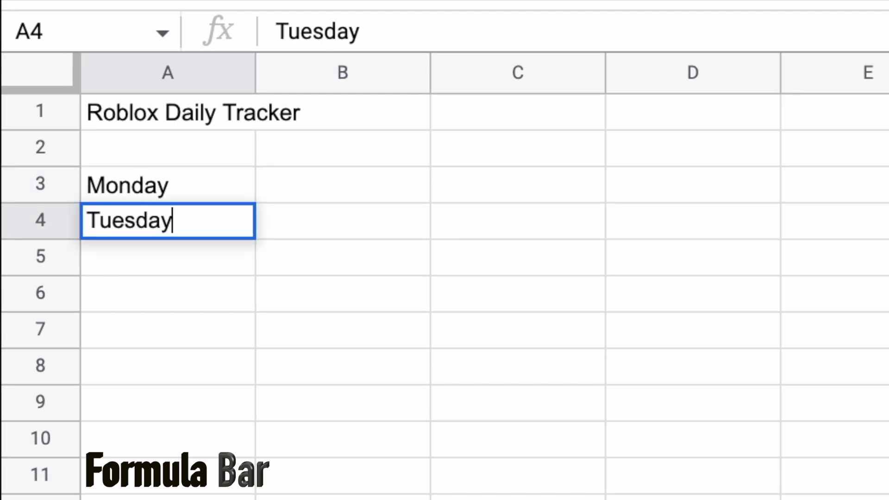
{"action": "key", "text": "Return"}
{"action": "type", "text": "Wednesday"}
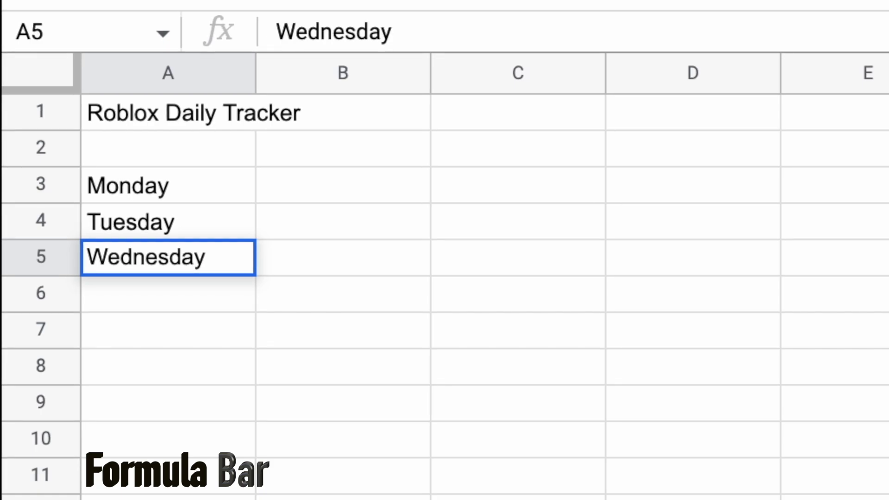
{"action": "key", "text": "Return"}
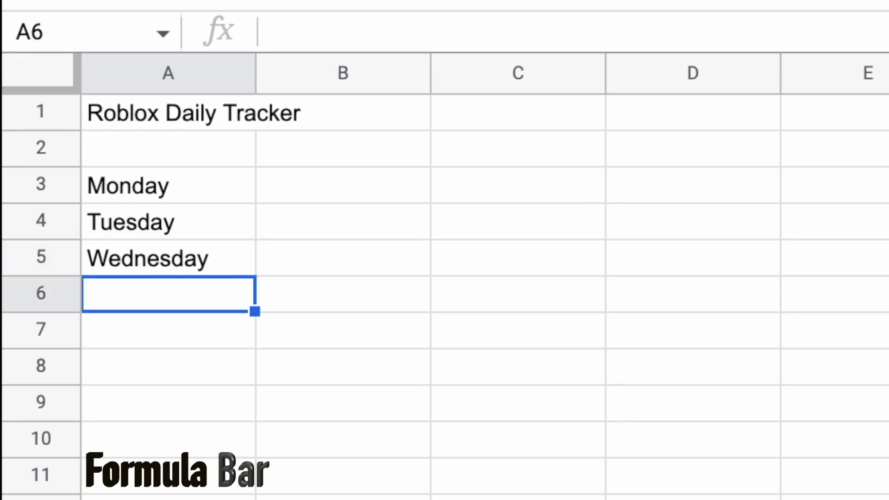
Step: Autofill the weekdays from A3:A5 down to Sunday in A9
{"action": "left_click", "coordinate": [169, 184]}
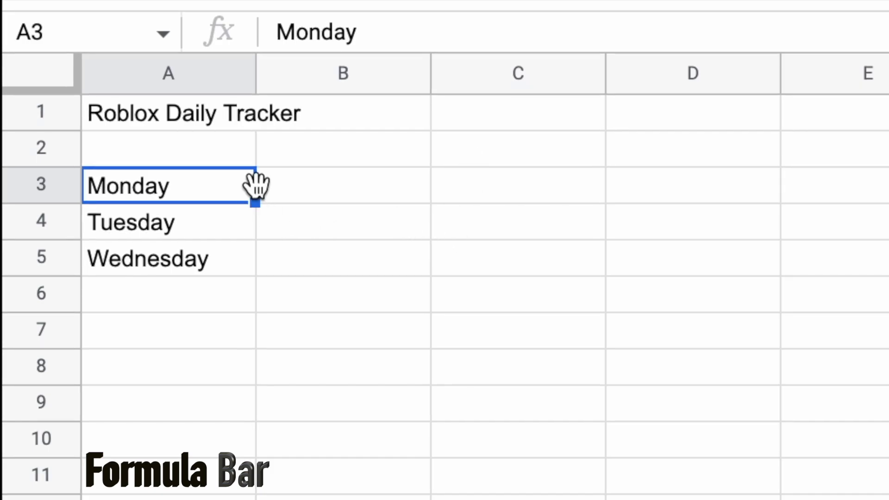
{"action": "left_click_drag", "start_coordinate": [200, 183], "coordinate": [183, 259]}
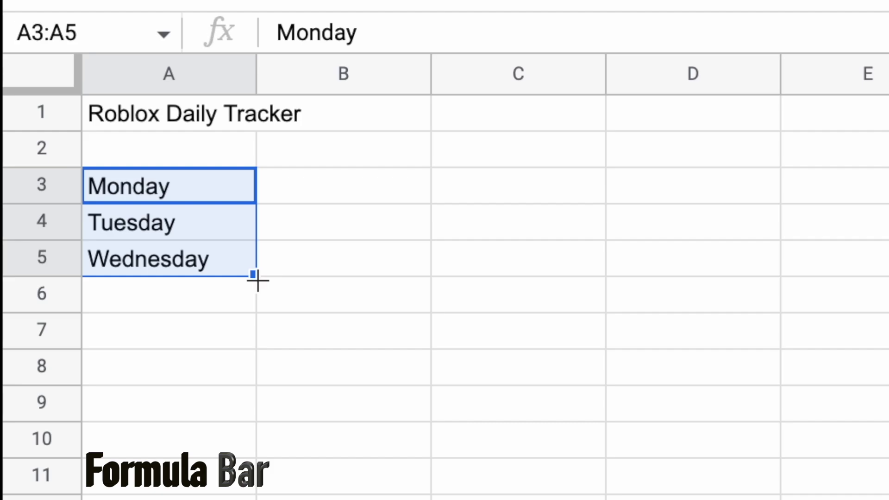
{"action": "left_click_drag", "start_coordinate": [258, 279], "coordinate": [239, 400]}
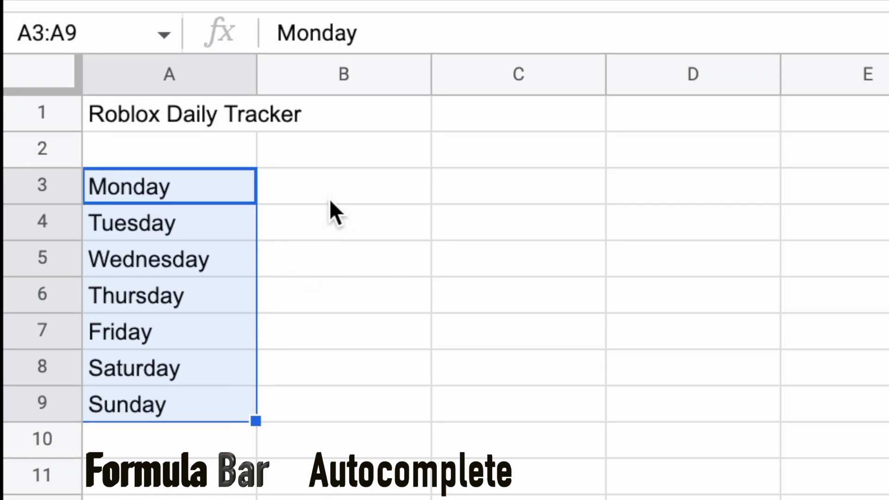
Step: Add the header 'Daily Time Spent' in cell B2
{"action": "left_click", "coordinate": [340, 189]}
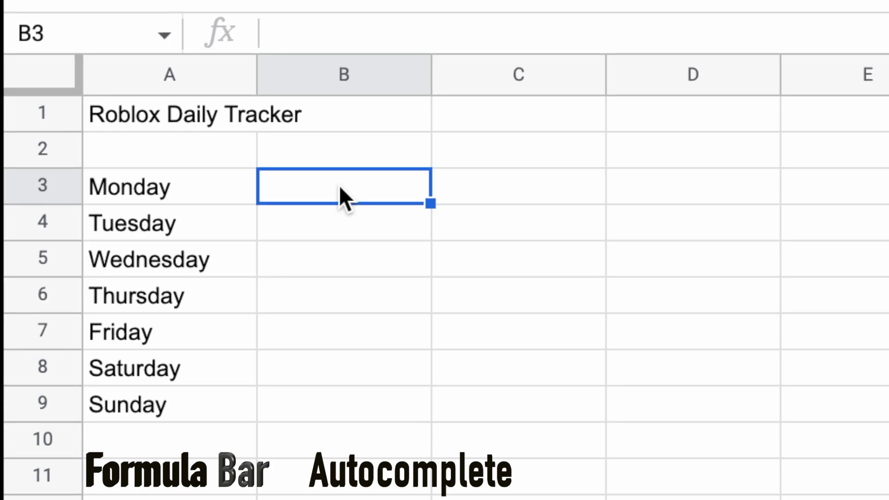
{"action": "key", "text": "Up"}
{"action": "key", "text": "Down"}
{"action": "key", "text": "Up"}
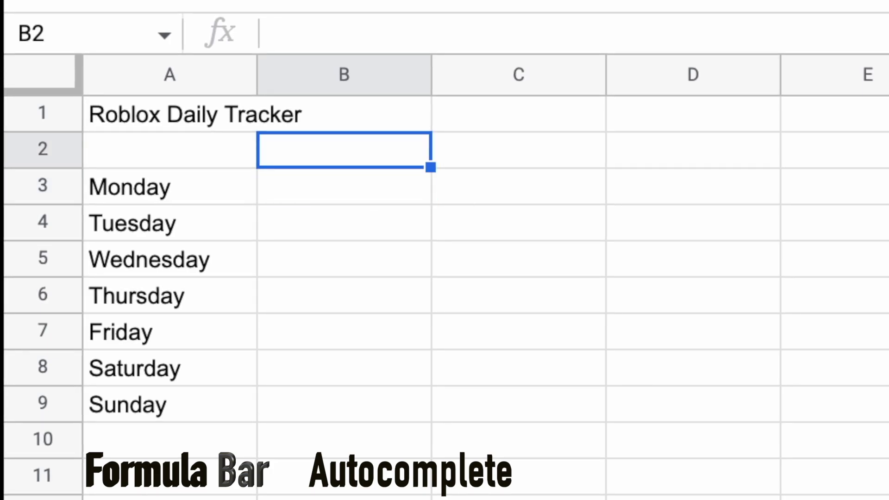
{"action": "type", "text": "Daily "}
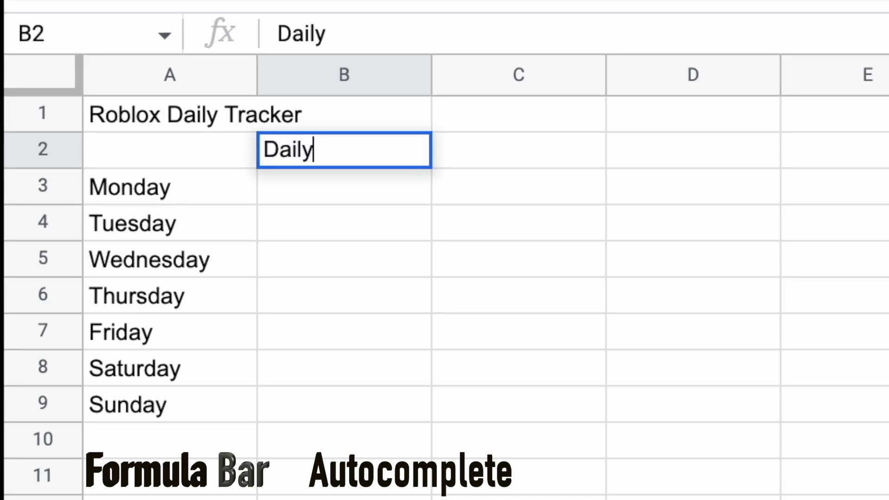
{"action": "type", "text": "Time Sp"}
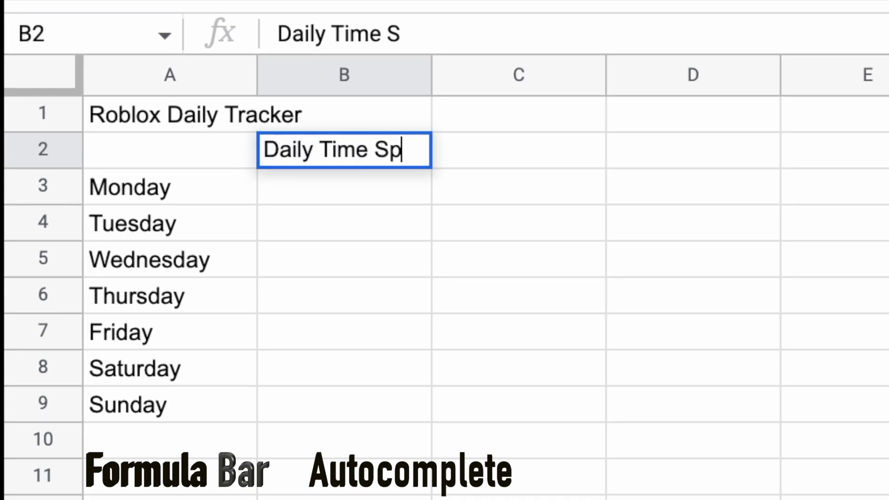
{"action": "type", "text": "ent"}
{"action": "key", "text": "Return"}
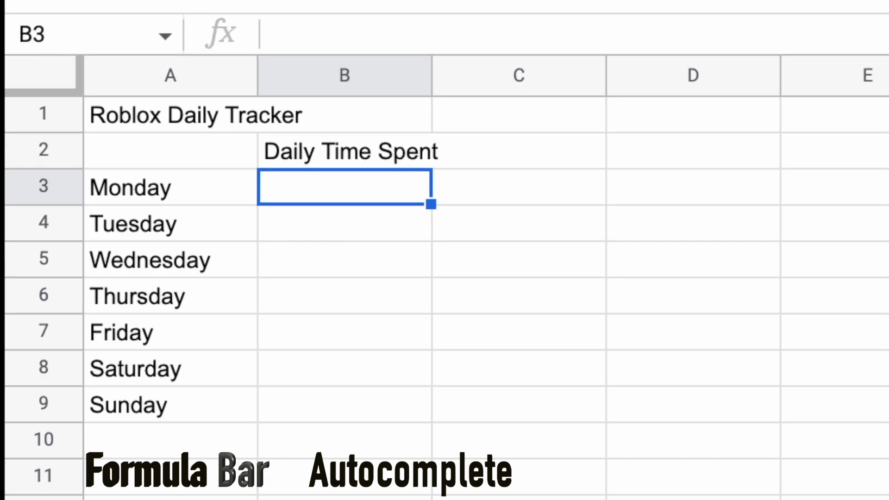
Step: Enter the daily minutes 30, 10, 45, 0, 60, 5, 100 in B3:B9
{"action": "type", "text": "30"}
{"action": "key", "text": "Return"}
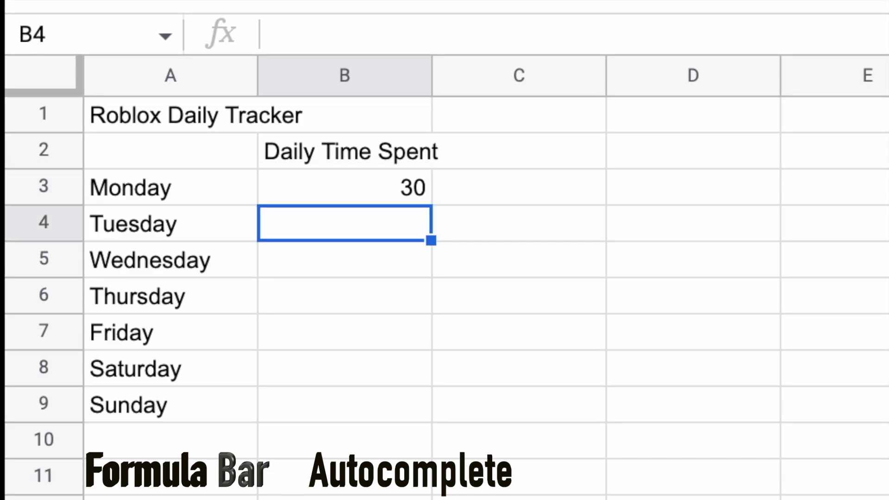
{"action": "type", "text": "10"}
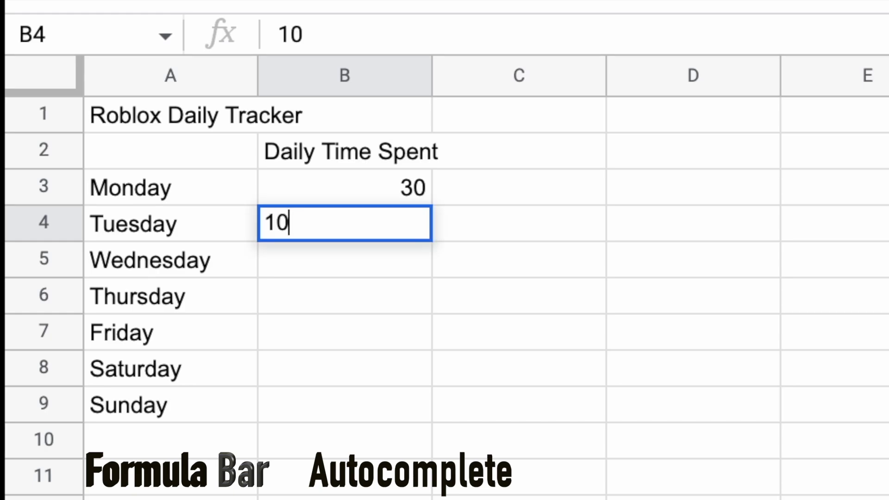
{"action": "key", "text": "Return"}
{"action": "type", "text": "45"}
{"action": "key", "text": "Return"}
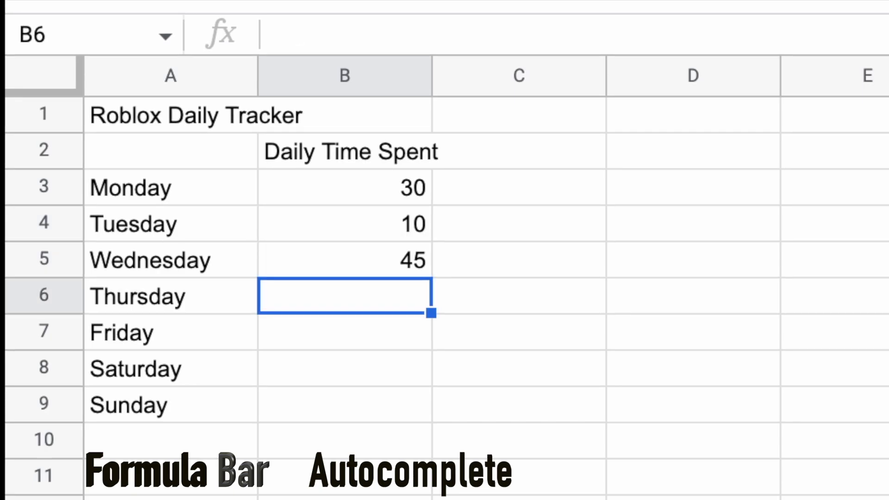
{"action": "type", "text": "0"}
{"action": "key", "text": "Return"}
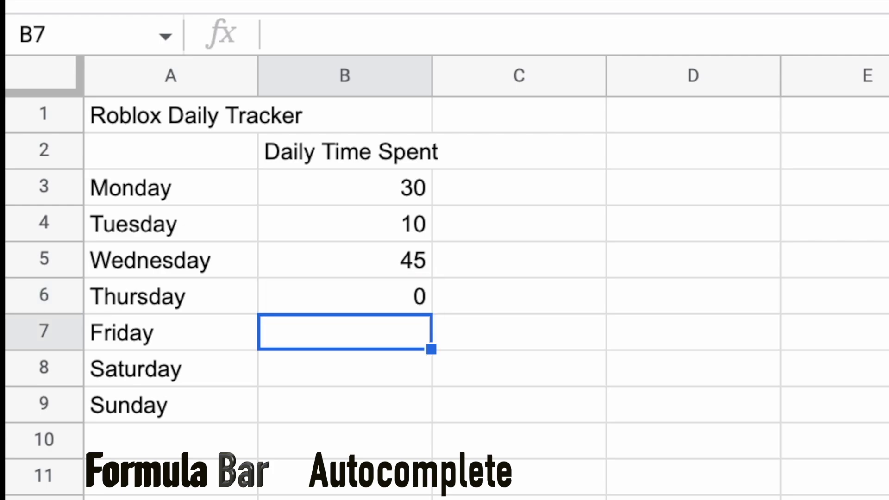
{"action": "type", "text": "60"}
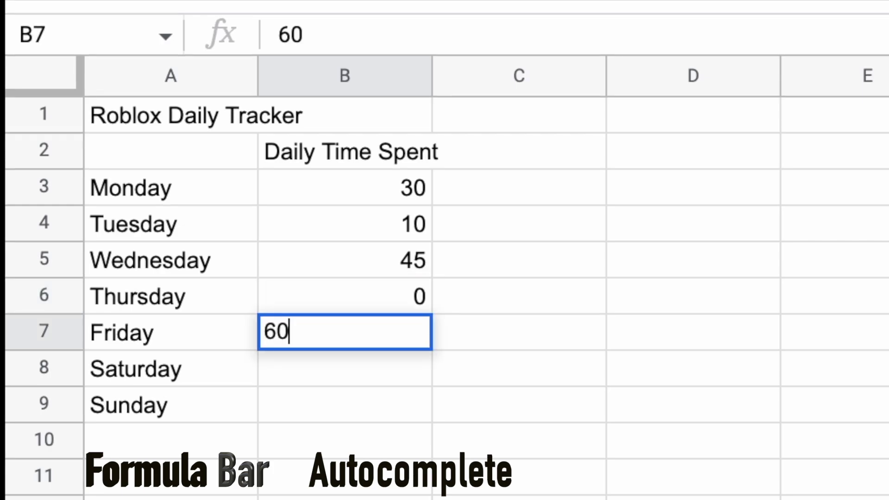
{"action": "key", "text": "Return"}
{"action": "type", "text": "5"}
{"action": "key", "text": "Return"}
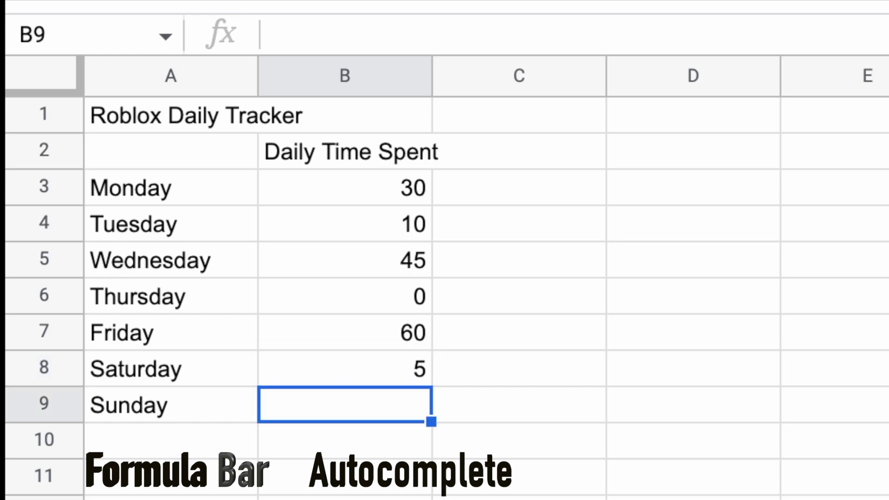
{"action": "type", "text": "100"}
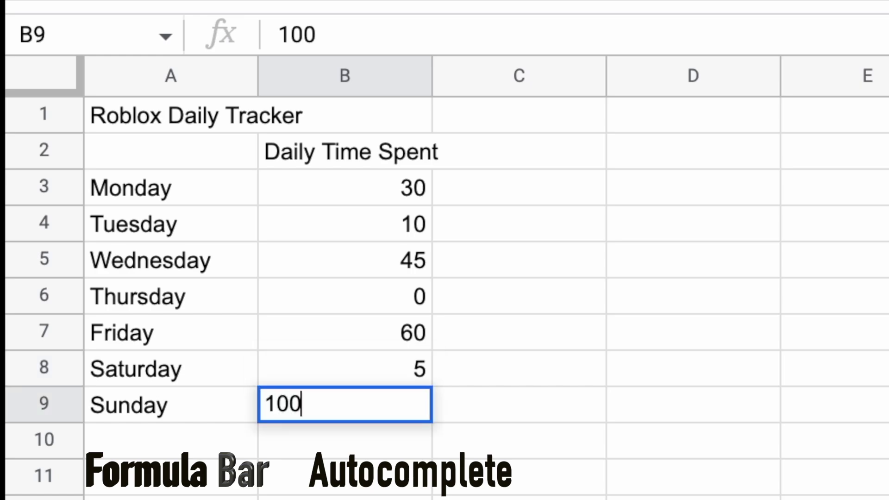
{"action": "key", "text": "Return"}
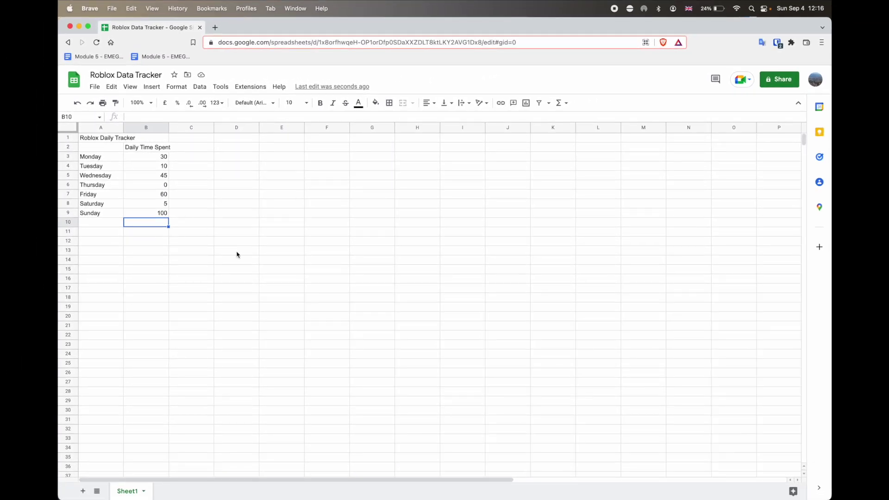
Step: Make the A1 title bold in the default Arial font at size 14
{"action": "left_click", "coordinate": [106, 141]}
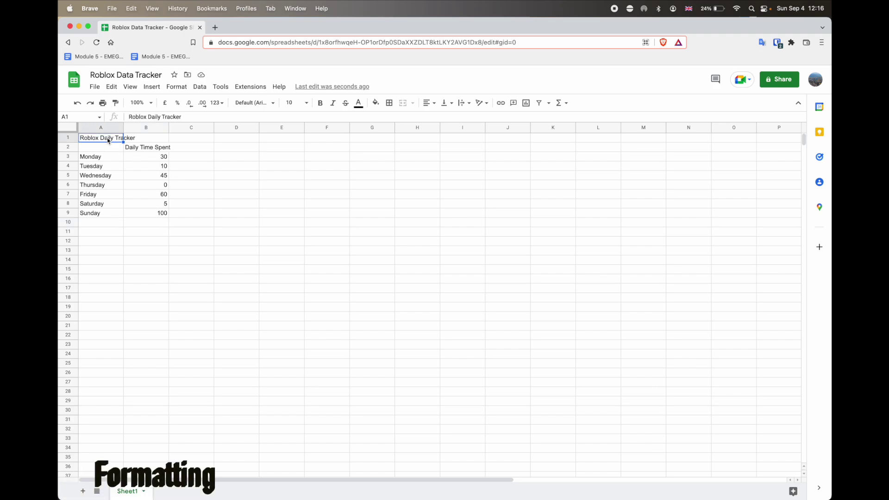
{"action": "left_click", "coordinate": [320, 104]}
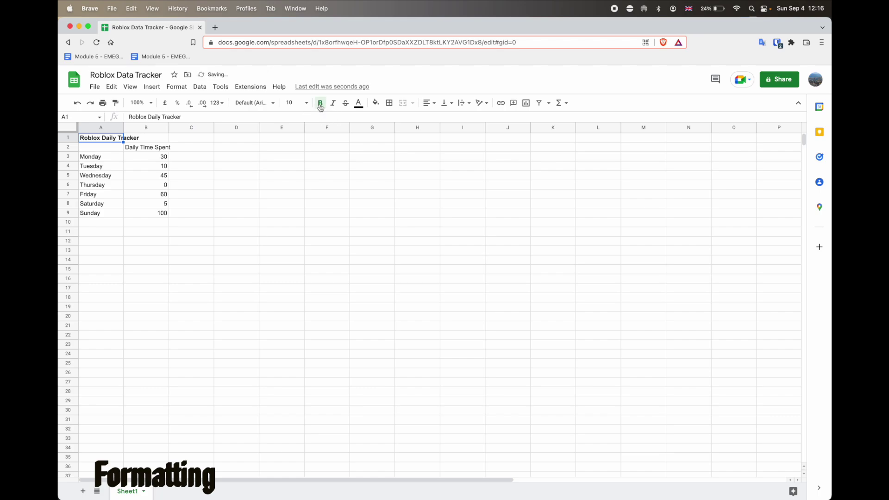
{"action": "left_click", "coordinate": [274, 103]}
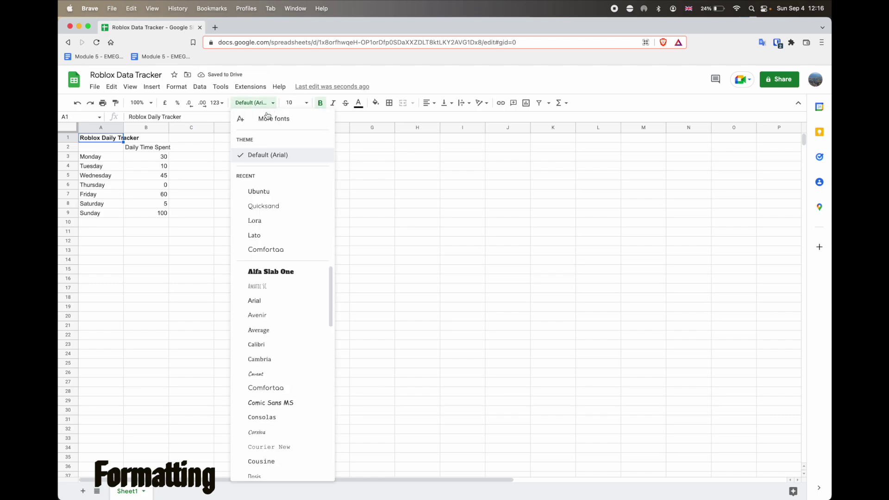
{"action": "left_click", "coordinate": [281, 157]}
{"action": "left_click", "coordinate": [307, 104]}
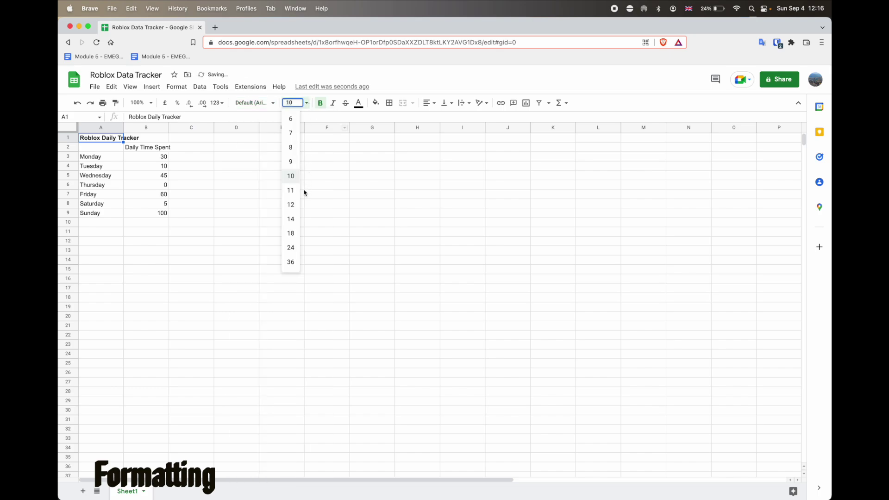
{"action": "left_click", "coordinate": [291, 219]}
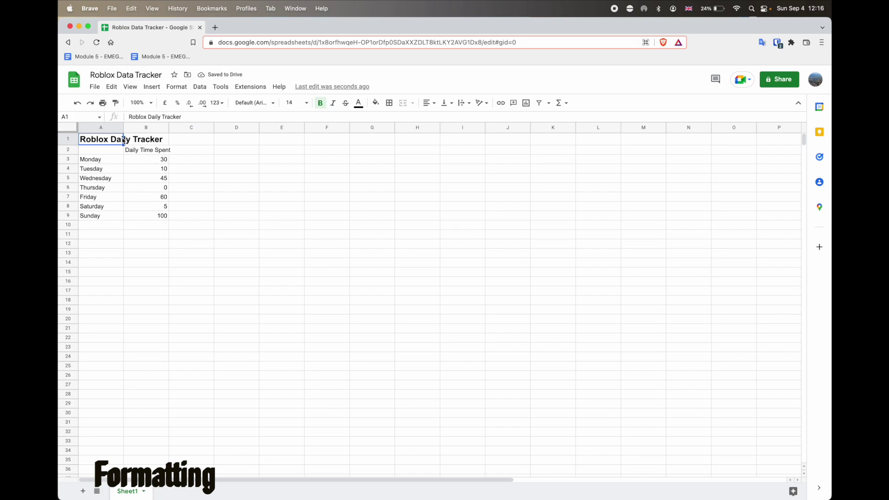
Step: Merge A1:B1 with Merge all and centre the title horizontally
{"action": "left_click_drag", "start_coordinate": [141, 142], "coordinate": [115, 140]}
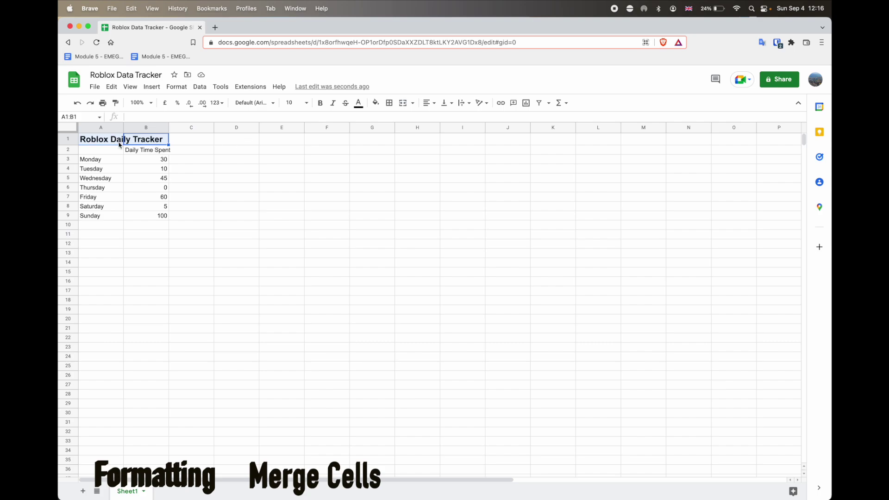
{"action": "left_click", "coordinate": [113, 144]}
{"action": "left_click_drag", "start_coordinate": [101, 144], "coordinate": [137, 143]}
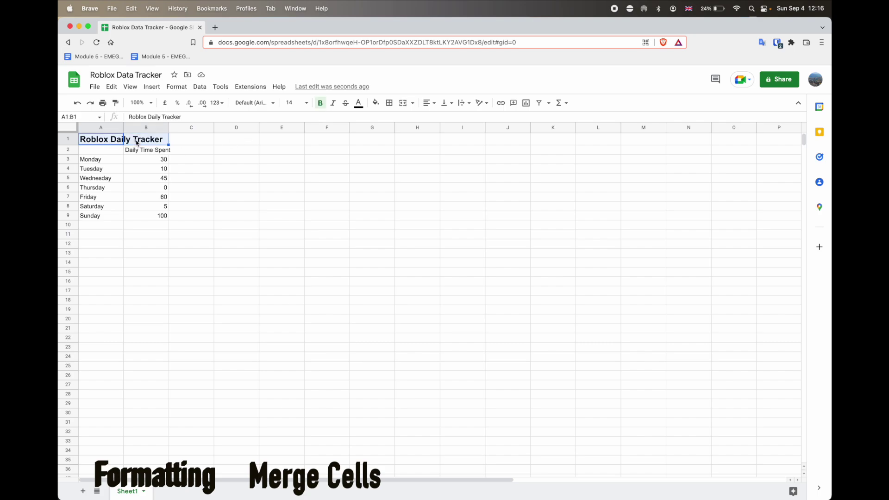
{"action": "left_click", "coordinate": [414, 104]}
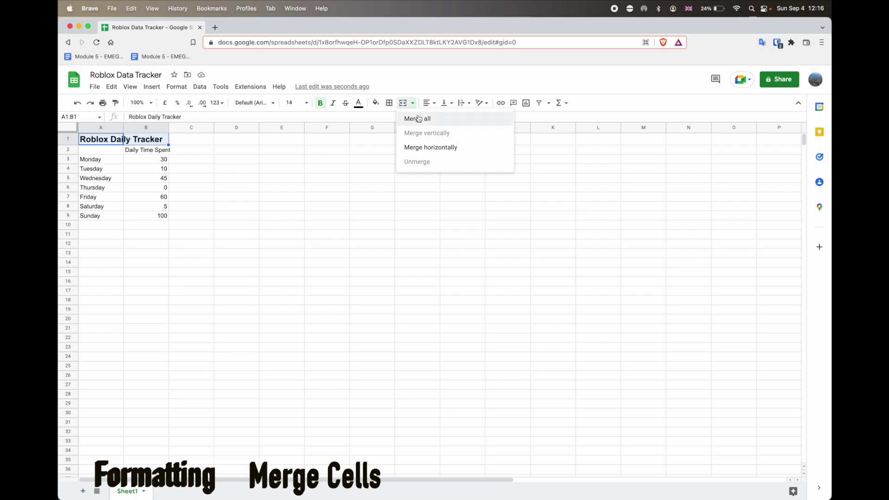
{"action": "left_click", "coordinate": [417, 119]}
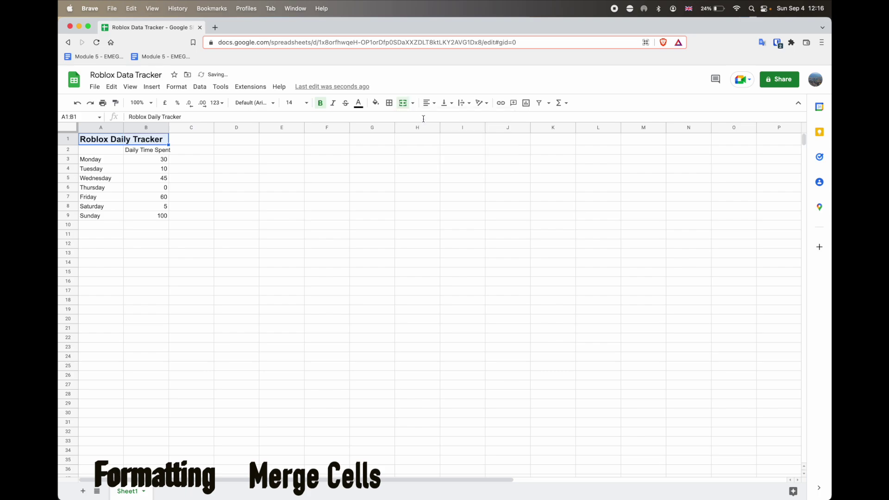
{"action": "left_click", "coordinate": [427, 103]}
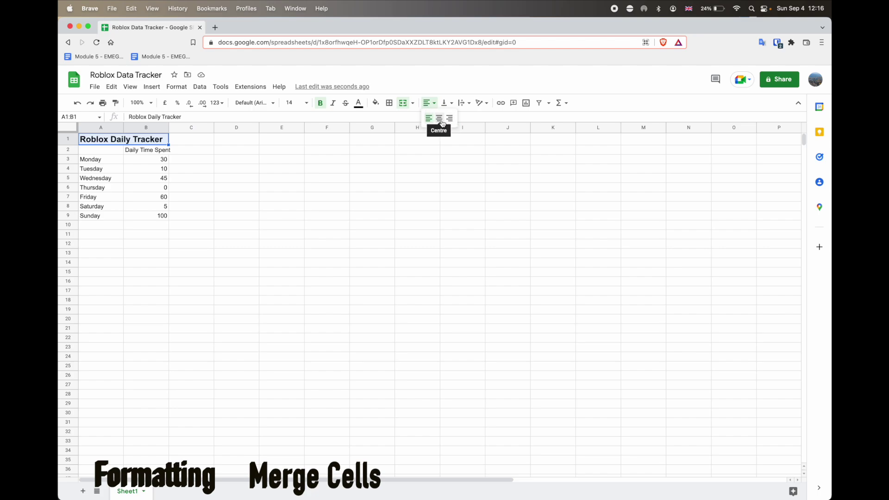
{"action": "left_click", "coordinate": [439, 119]}
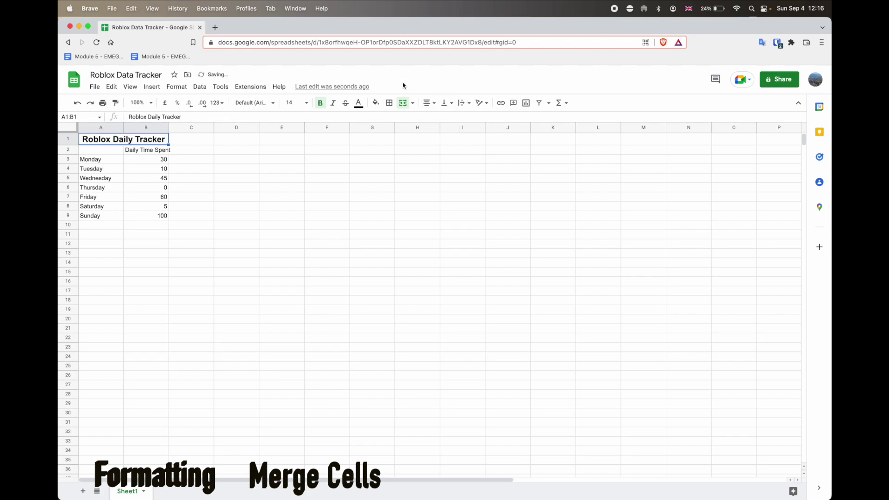
Step: Apply a yellow fill colour to the merged A1:B1 title cell
{"action": "left_click", "coordinate": [378, 106]}
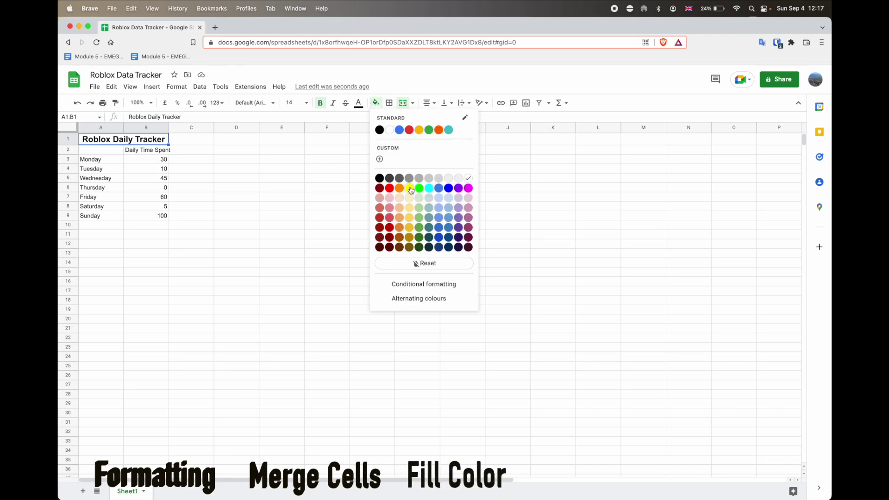
{"action": "left_click", "coordinate": [398, 86]}
{"action": "left_click", "coordinate": [376, 102]}
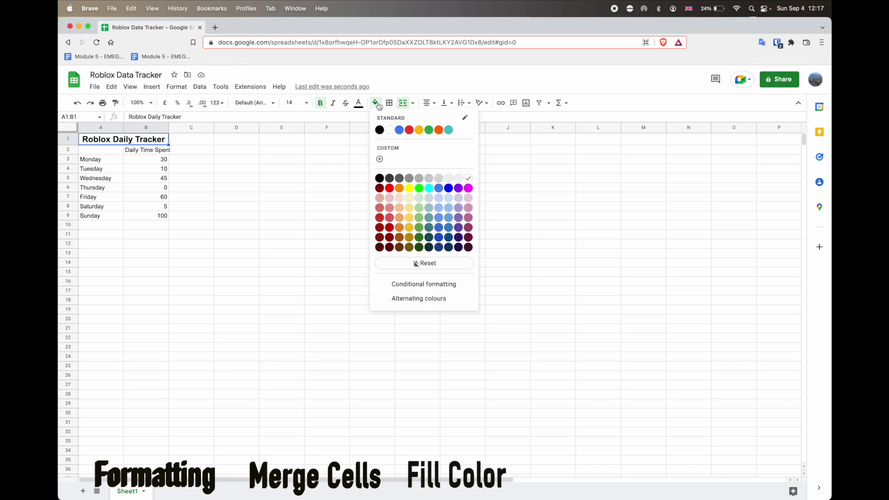
{"action": "left_click", "coordinate": [411, 191]}
{"action": "left_click", "coordinate": [190, 218]}
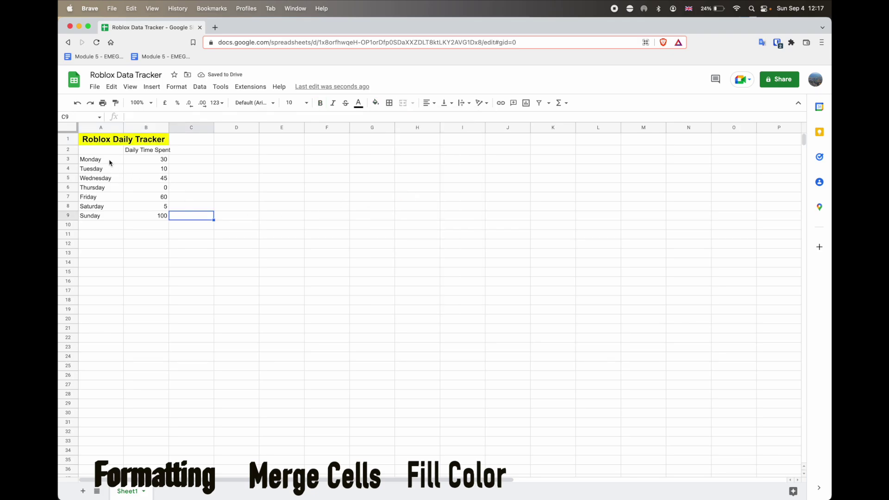
Step: Right-align the weekday names in A3:A9
{"action": "left_click_drag", "start_coordinate": [110, 162], "coordinate": [96, 220]}
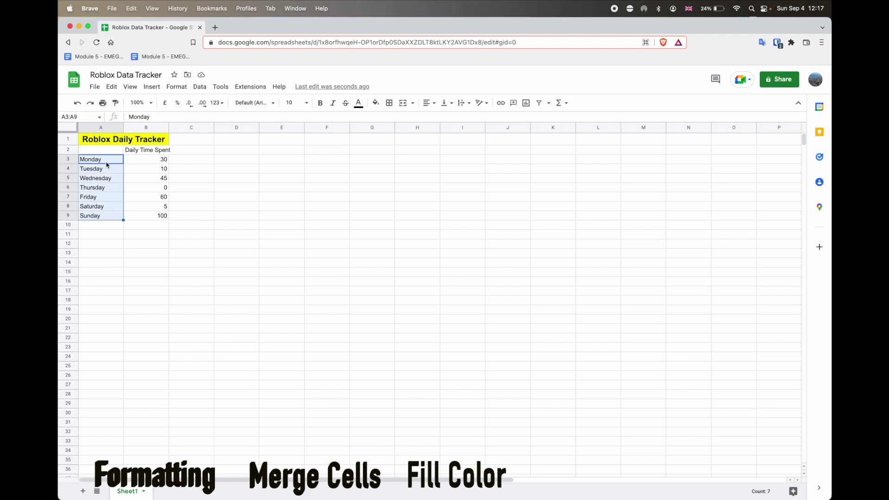
{"action": "left_click", "coordinate": [435, 104]}
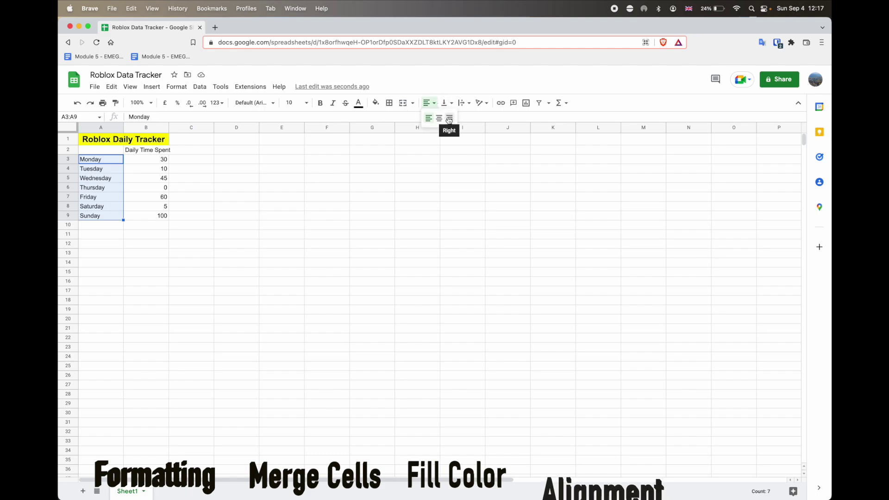
{"action": "left_click", "coordinate": [449, 118]}
Step: Centre-align the daily time values in B3:B9
{"action": "left_click_drag", "start_coordinate": [151, 160], "coordinate": [147, 219]}
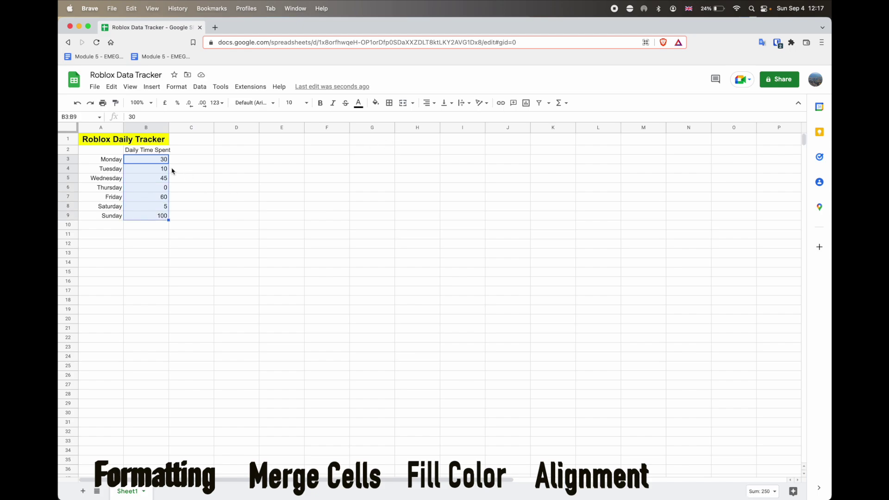
{"action": "left_click", "coordinate": [435, 104]}
{"action": "left_click", "coordinate": [438, 119]}
{"action": "left_click", "coordinate": [253, 198]}
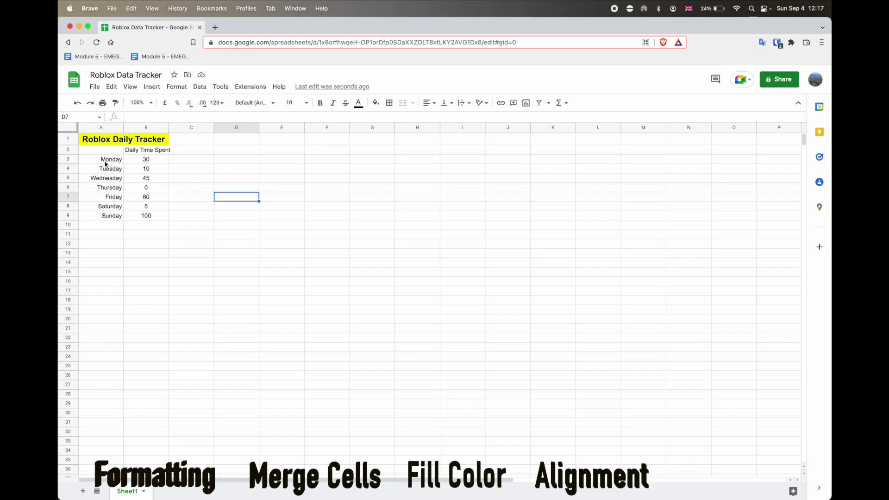
Step: Select A2:B9, including the Daily Time Spent header, and apply All borders
{"action": "left_click_drag", "start_coordinate": [106, 164], "coordinate": [147, 218]}
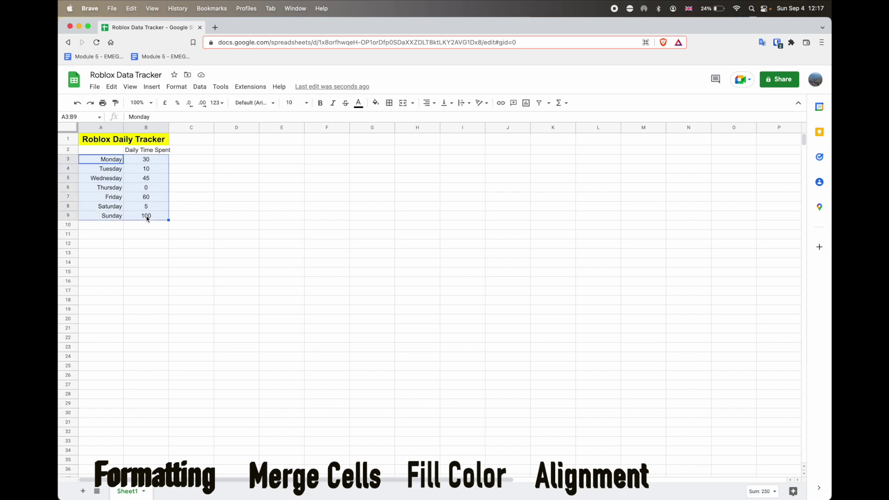
{"action": "left_click", "coordinate": [154, 151], "text": "super"}
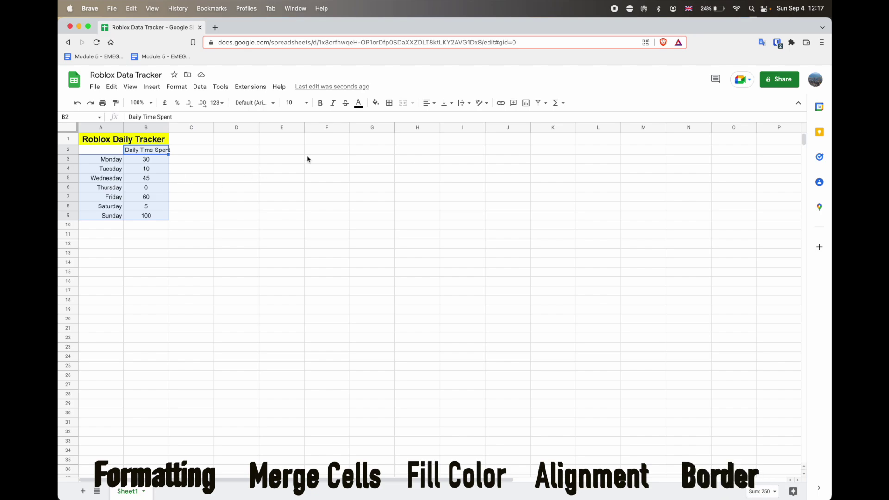
{"action": "left_click", "coordinate": [390, 103]}
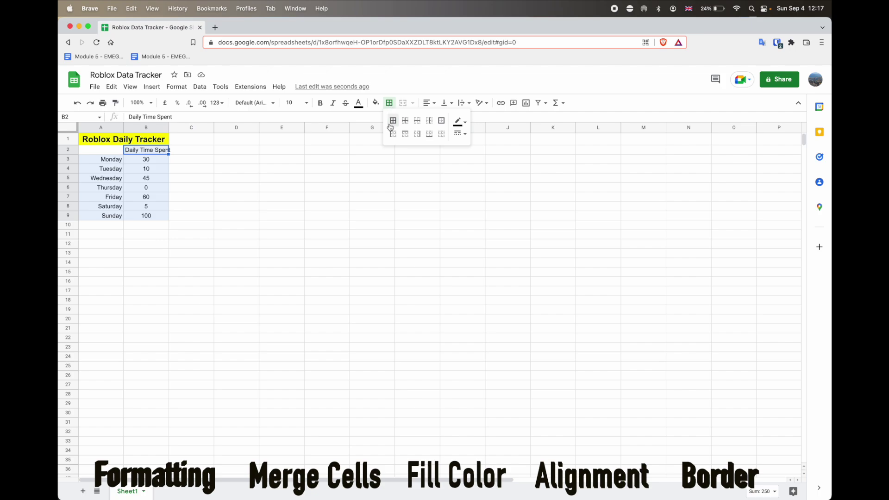
{"action": "left_click", "coordinate": [393, 122]}
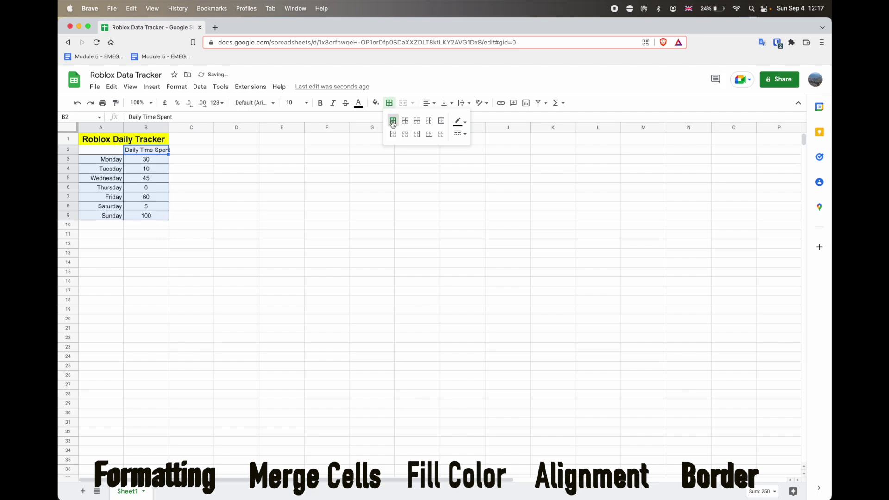
{"action": "left_click", "coordinate": [294, 202]}
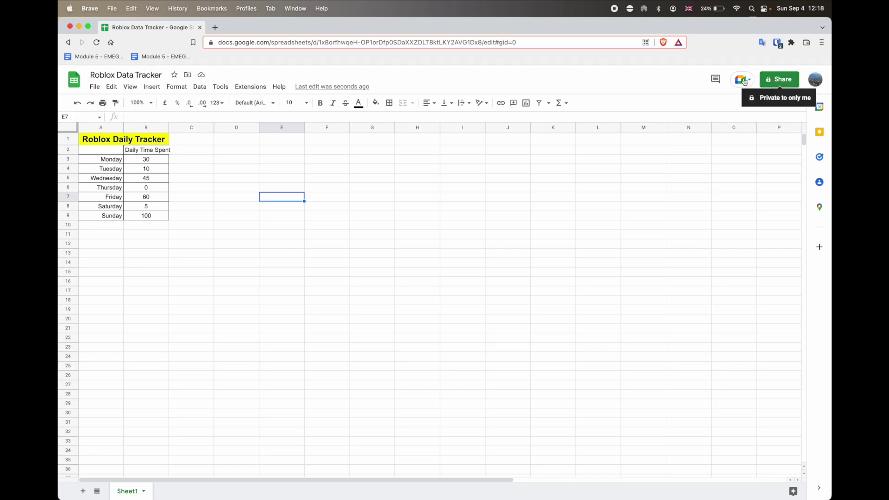
Step: In the share dialog, set the invitee's role to Commenter and turn off email notification
{"action": "left_click", "coordinate": [772, 81]}
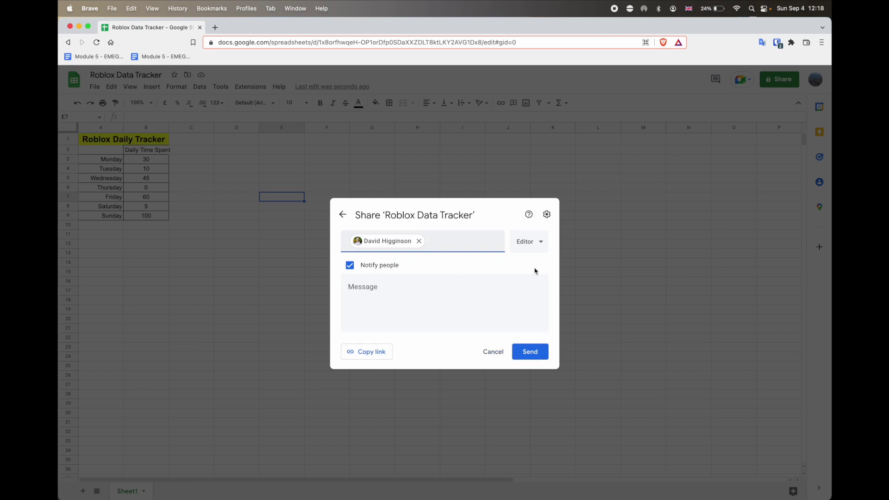
{"action": "left_click", "coordinate": [537, 249]}
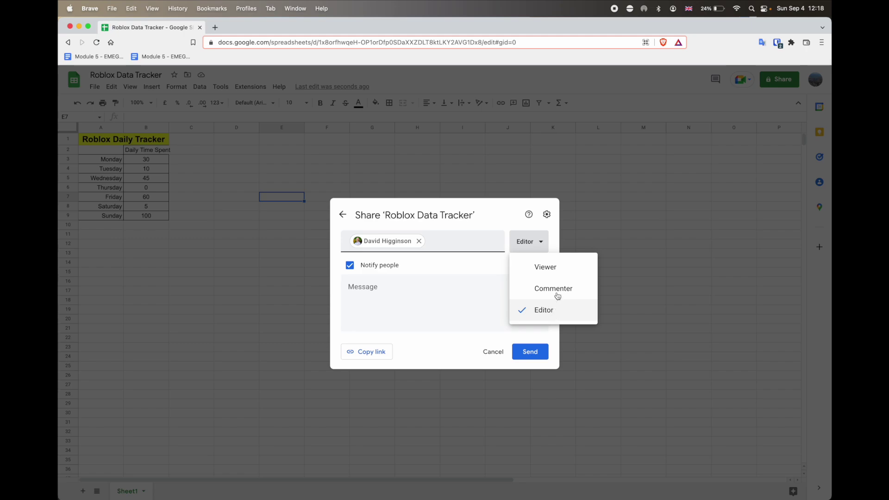
{"action": "left_click", "coordinate": [551, 267]}
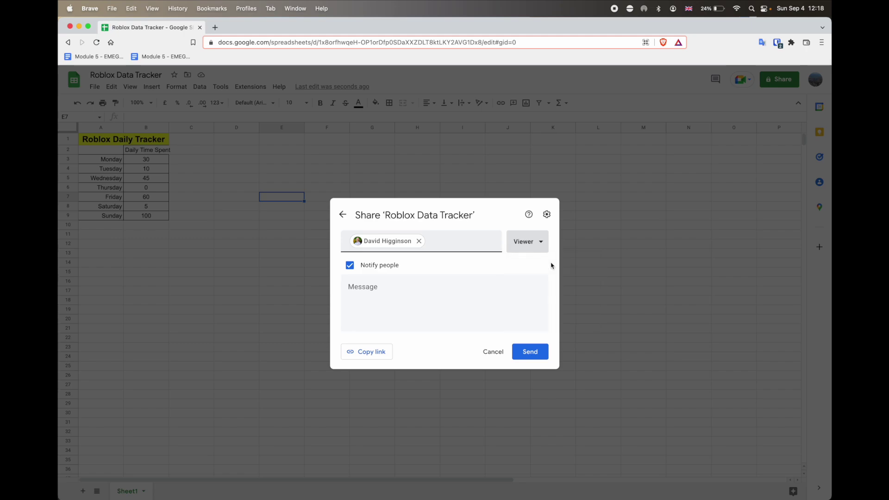
{"action": "left_click", "coordinate": [535, 242]}
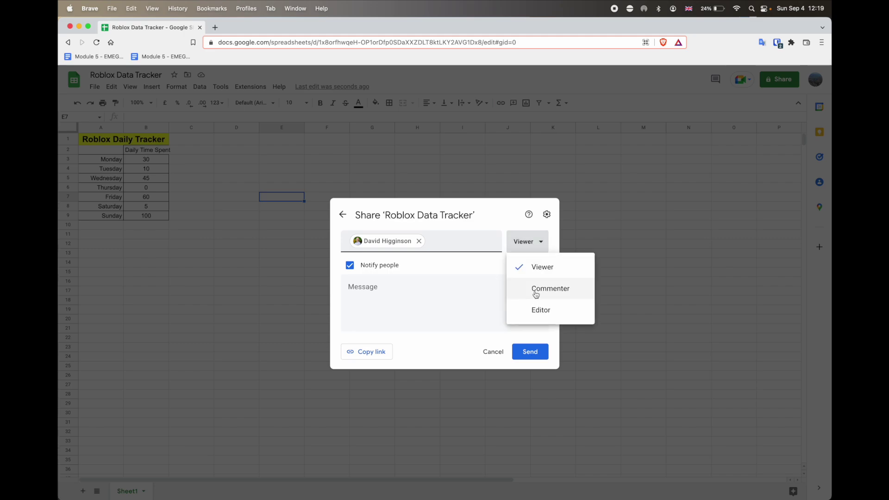
{"action": "left_click", "coordinate": [561, 294]}
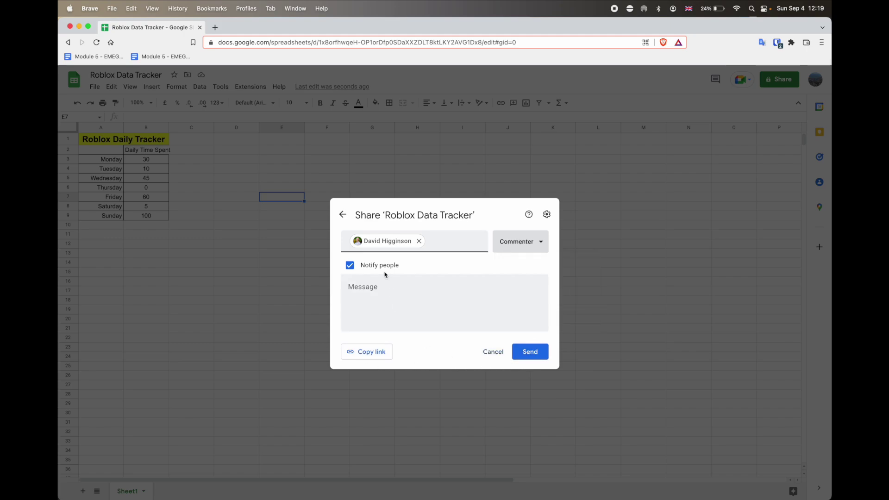
{"action": "left_click", "coordinate": [350, 267]}
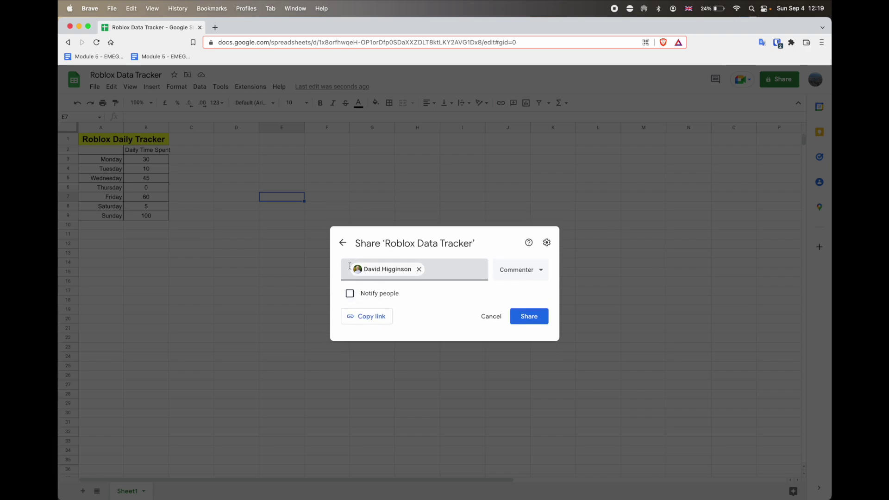
Step: Copy the spreadsheet's link, cancel the invitation and close the sharing settings
{"action": "left_click", "coordinate": [354, 319]}
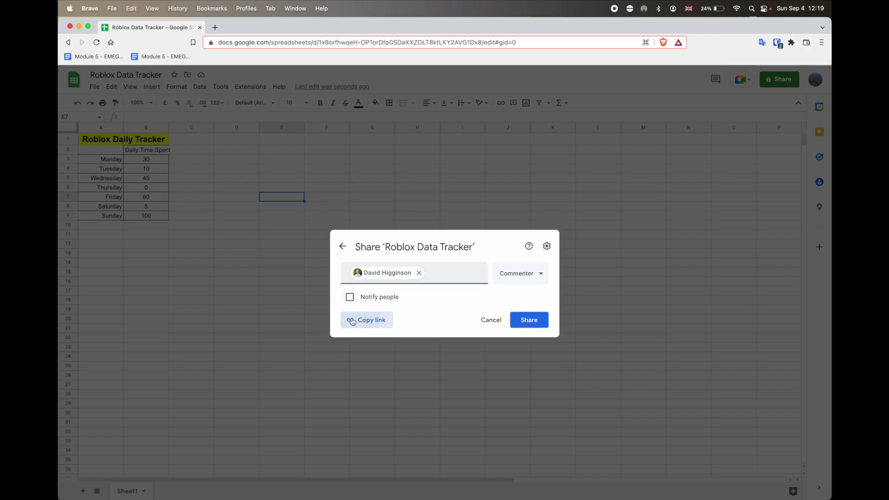
{"action": "left_click", "coordinate": [501, 324]}
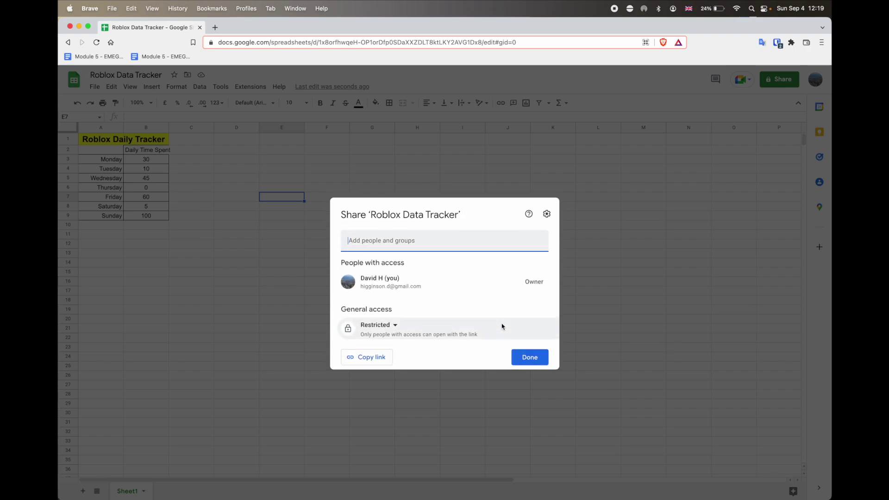
{"action": "left_click", "coordinate": [520, 355]}
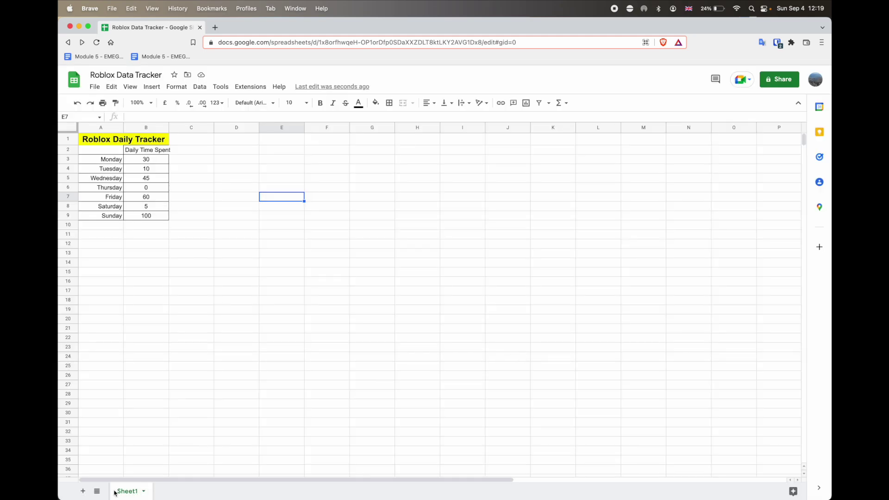
Step: Rename the Sheet1 tab to 'Screen Time'
{"action": "left_click", "coordinate": [143, 492]}
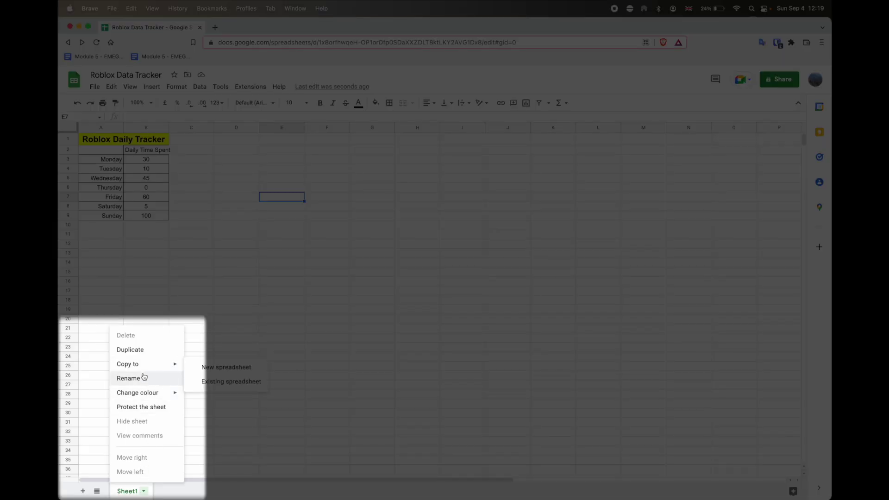
{"action": "left_click", "coordinate": [143, 378]}
{"action": "type", "text": "Dail"}
{"action": "key", "text": "BackSpace"}
{"action": "key", "text": "BackSpace"}
{"action": "key", "text": "BackSpace"}
{"action": "key", "text": "BackSpace"}
{"action": "type", "text": "Screen Time"}
{"action": "key", "text": "BackSpace"}
{"action": "key", "text": "BackSpace"}
{"action": "key", "text": "BackSpace"}
{"action": "type", "text": "ime"}
{"action": "key", "text": "Return"}
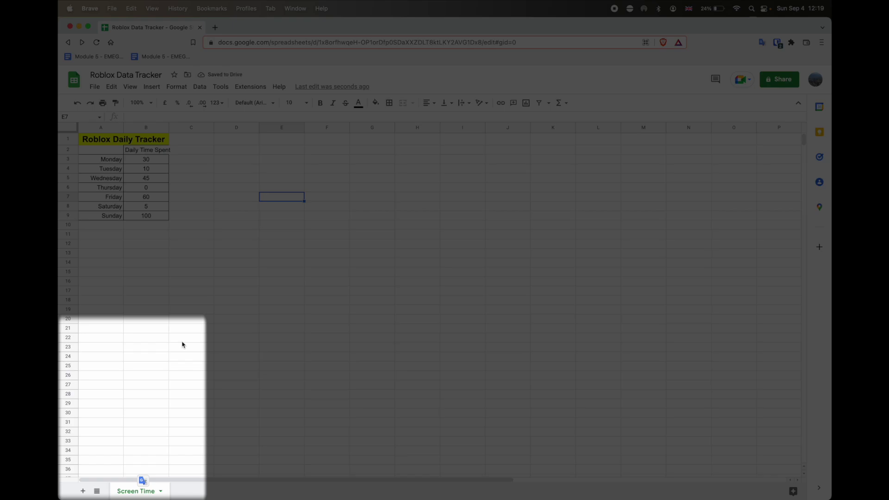
Step: Add two blank sheets, Sheet2 and Sheet3, then return to the Screen Time tab
{"action": "left_click", "coordinate": [84, 490]}
{"action": "left_click", "coordinate": [84, 491]}
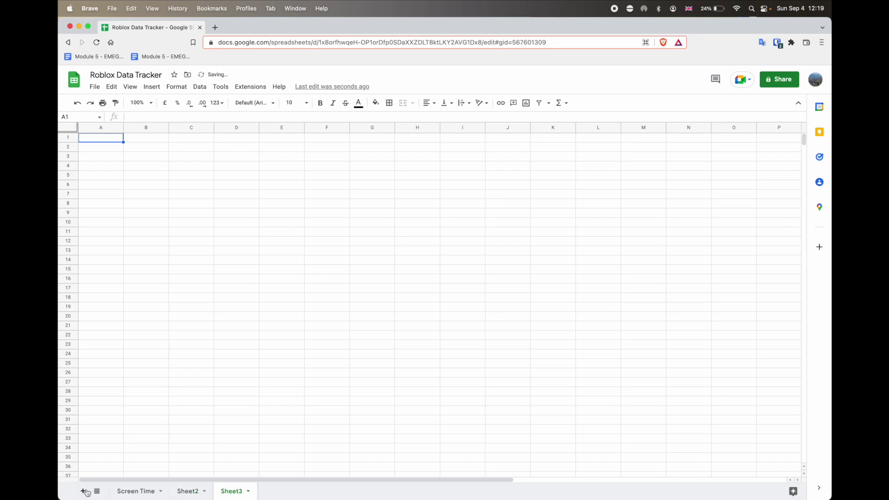
{"action": "left_click", "coordinate": [128, 495]}
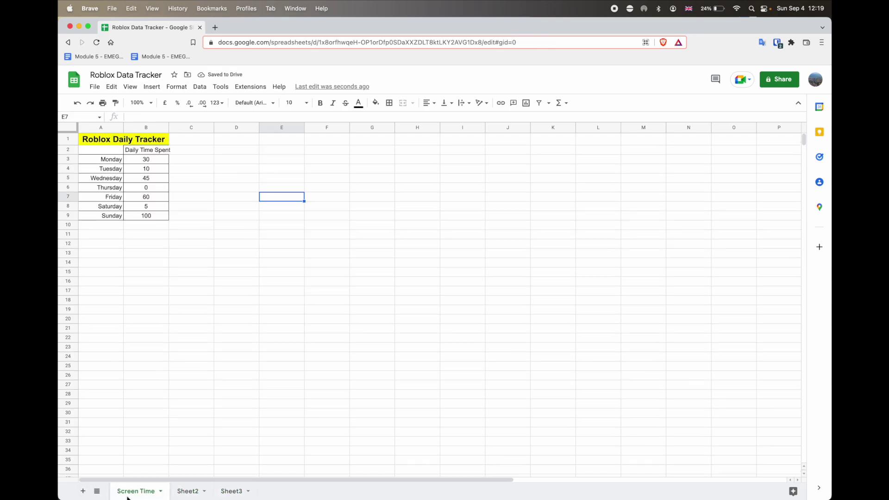